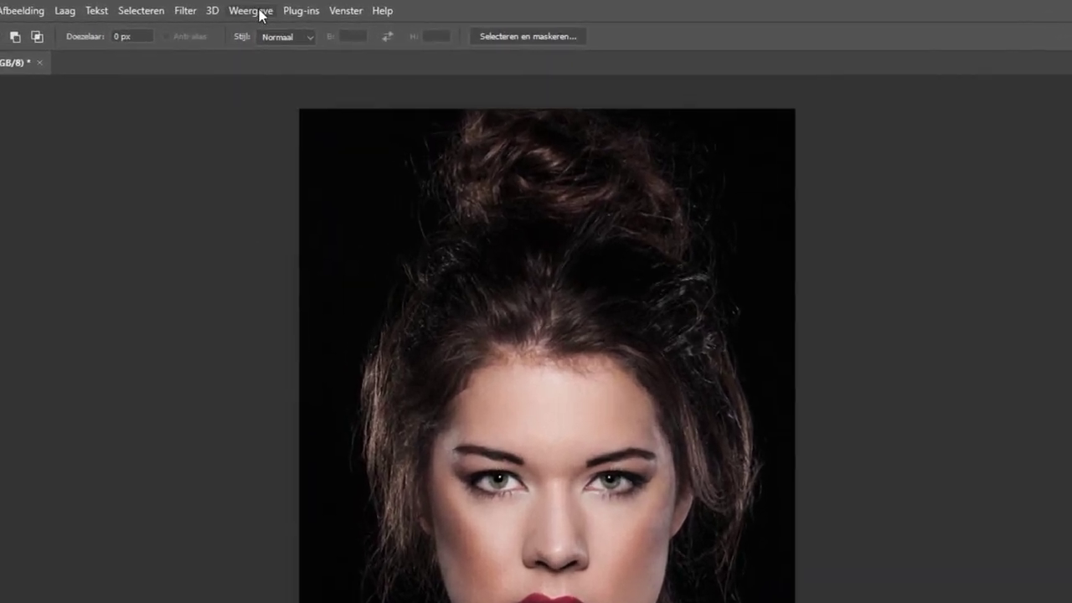
- Show rulers around fara.psd and set their units to percent
left_click(260, 11)
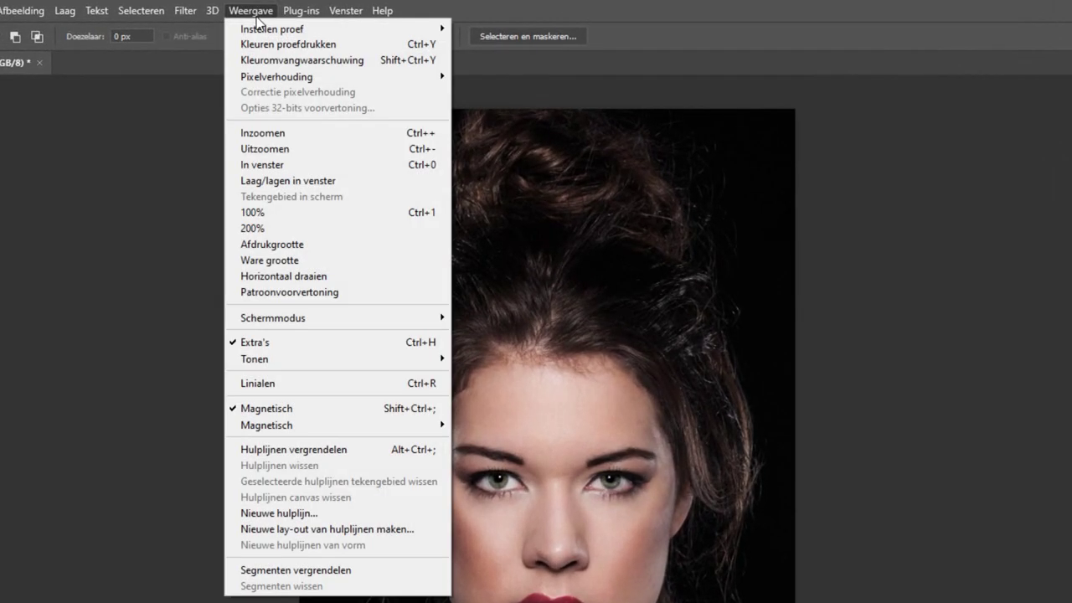
left_click(310, 383)
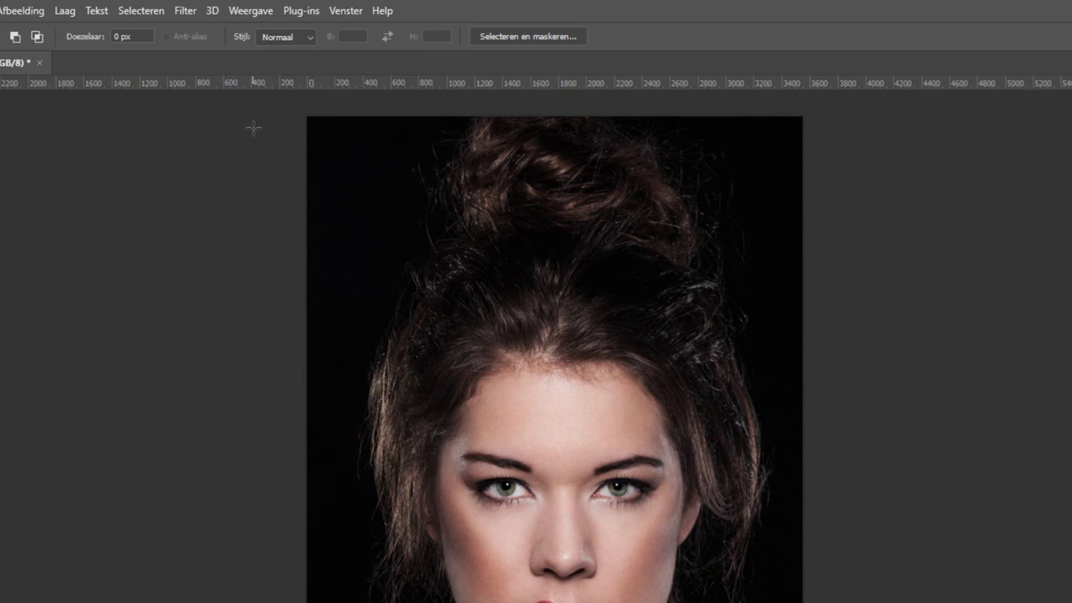
right_click(285, 90)
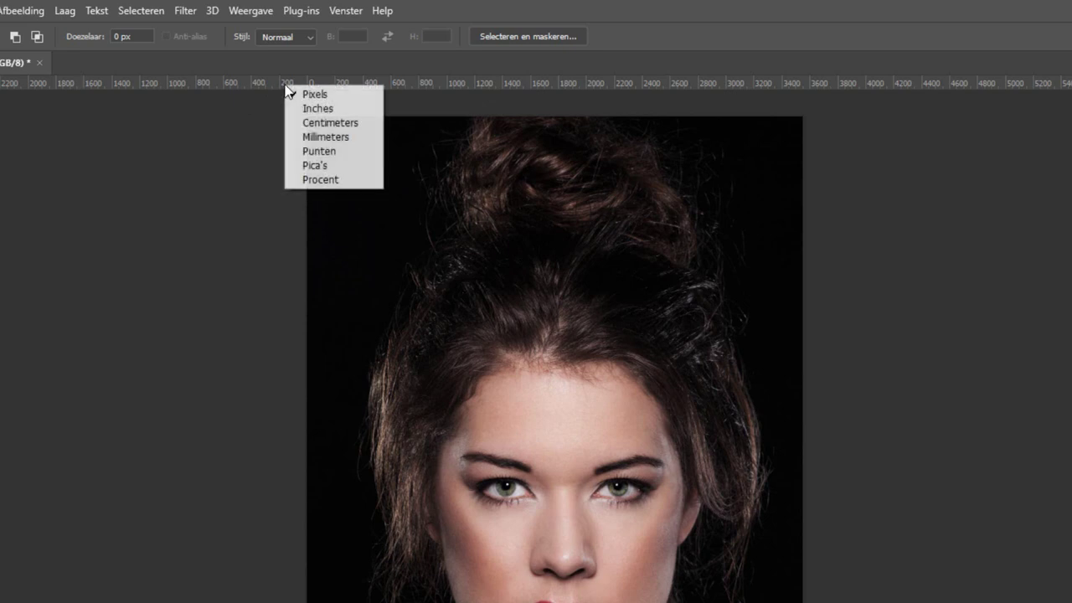
left_click(330, 180)
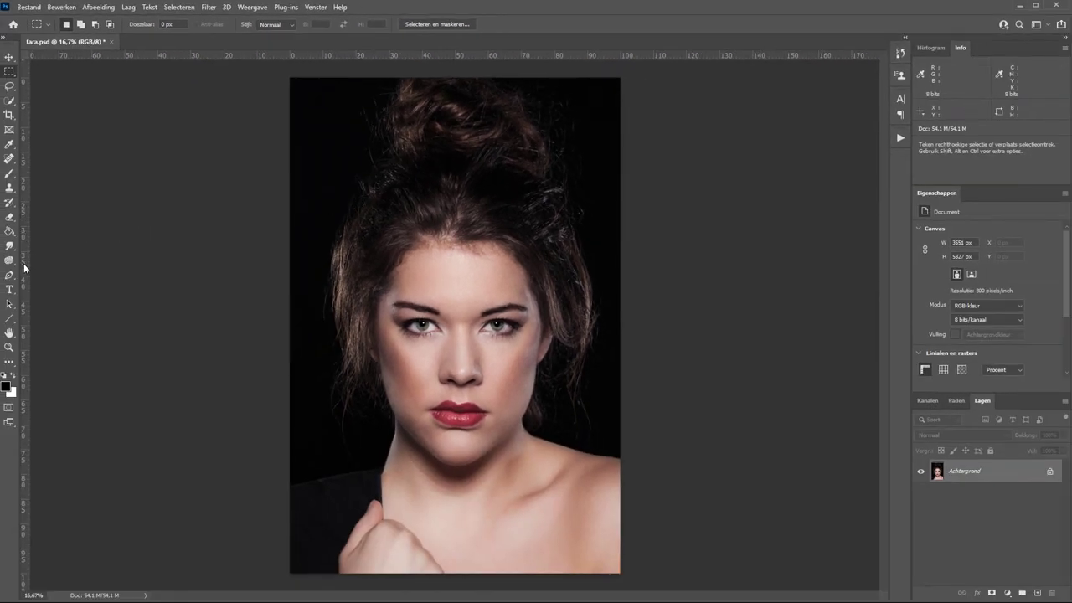
- Place a vertical guide at about 52.2%, one at the photo's left edge, and a horizontal edge guide
left_click_drag(24, 267, 454, 243)
left_click(15, 60)
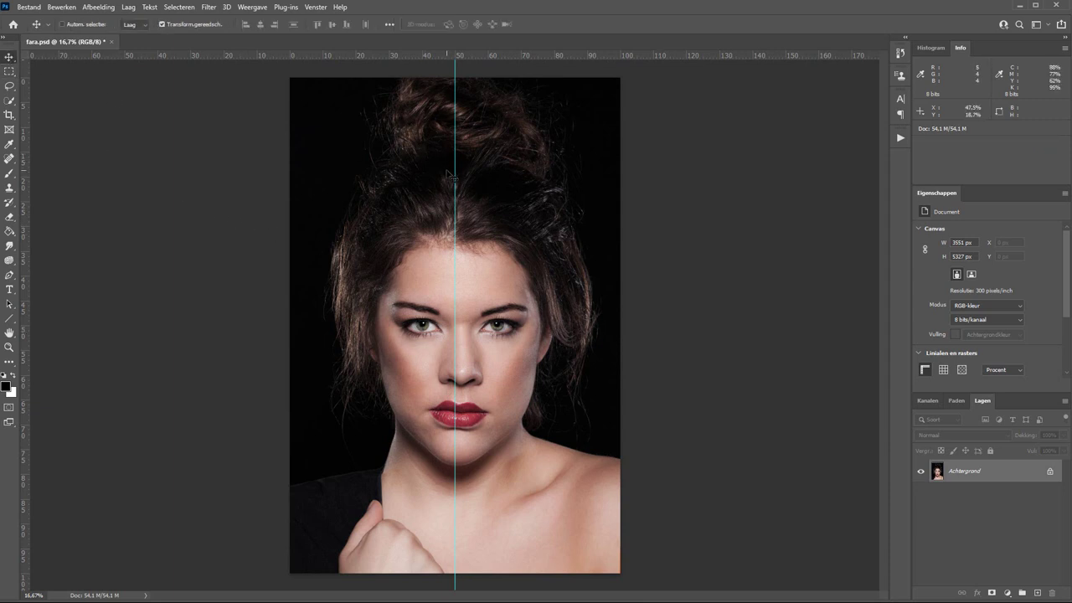
left_click_drag(454, 180, 461, 180)
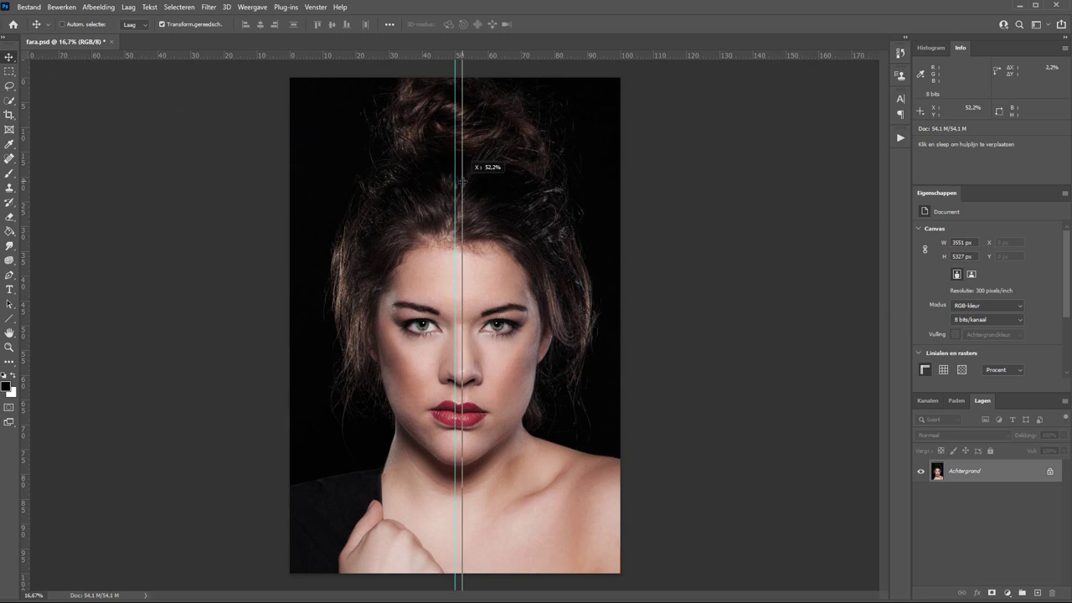
left_click_drag(462, 180, 463, 181)
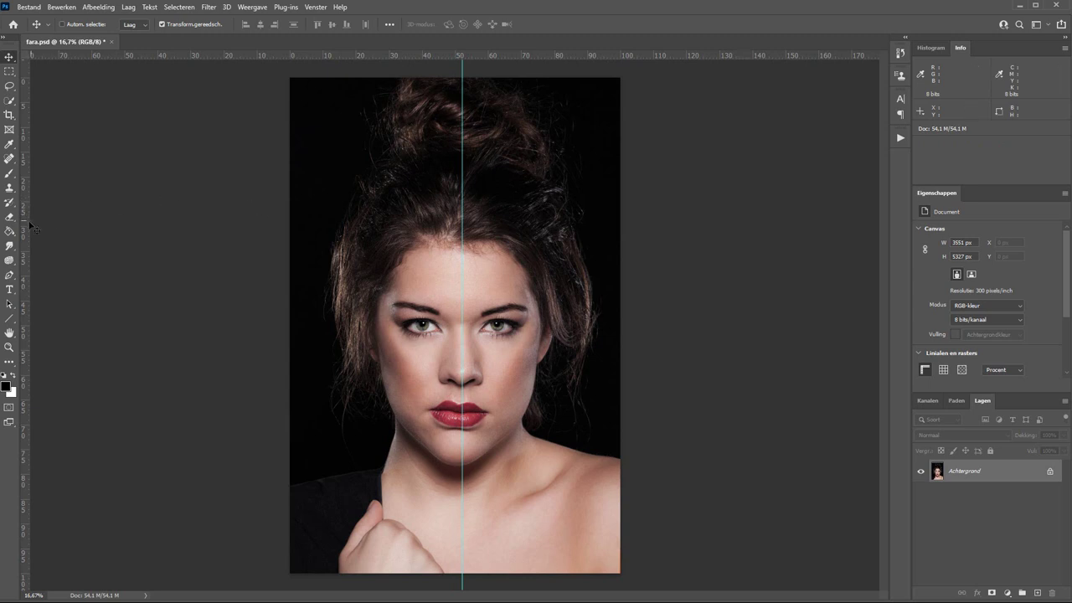
left_click_drag(27, 227, 289, 263)
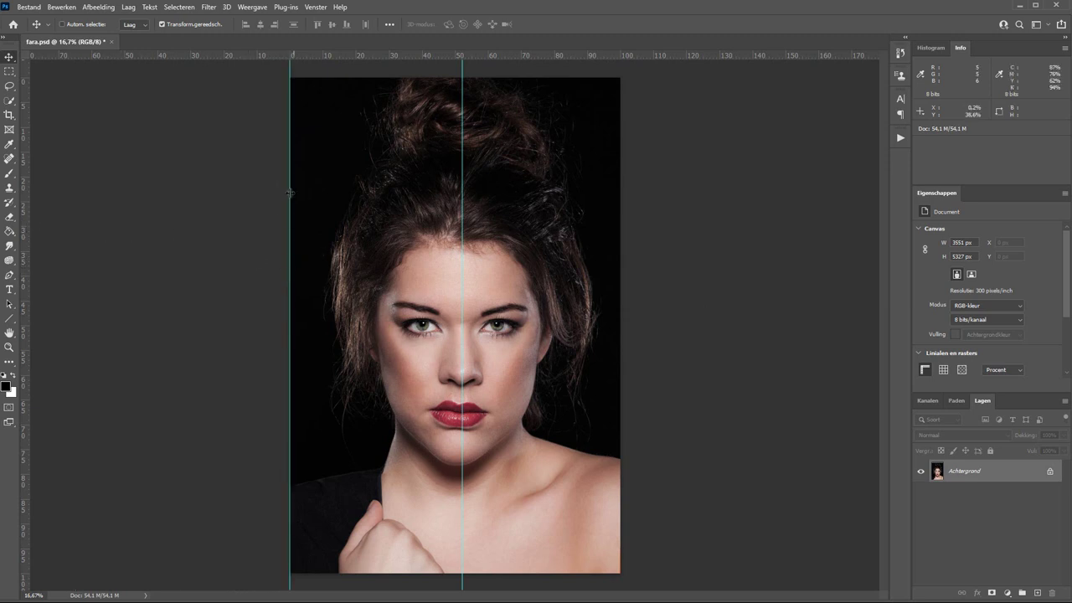
mouse_move(359, 57)
left_mouse_down()
mouse_move(370, 66)
mouse_move(452, 573)
left_mouse_up()
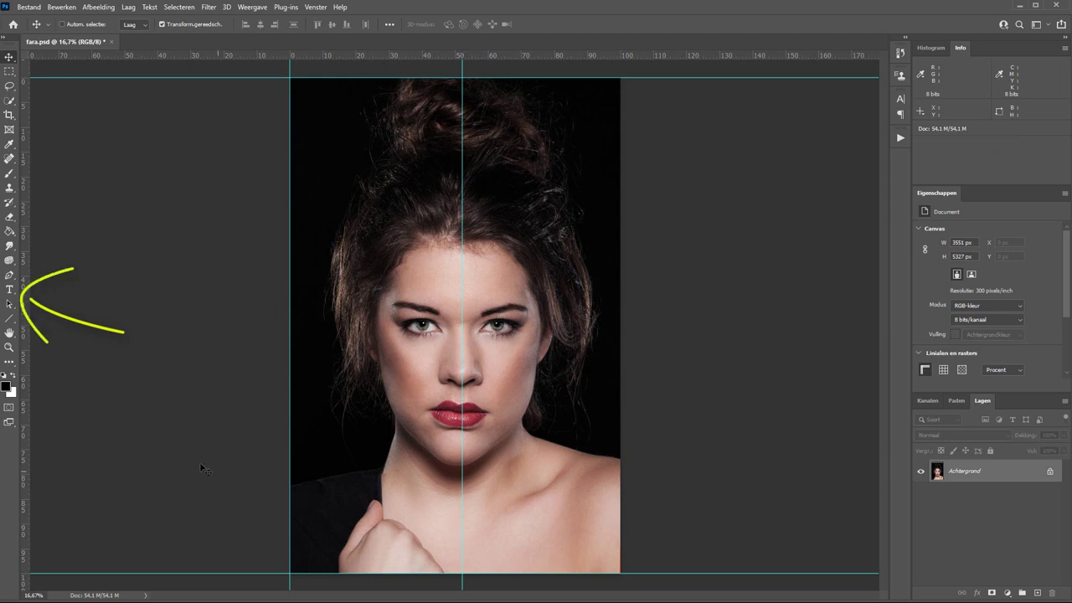
- Draw a Lorem ipsum paragraph text box from the top-left guide corner to the middle guide's bottom
left_click(9, 289)
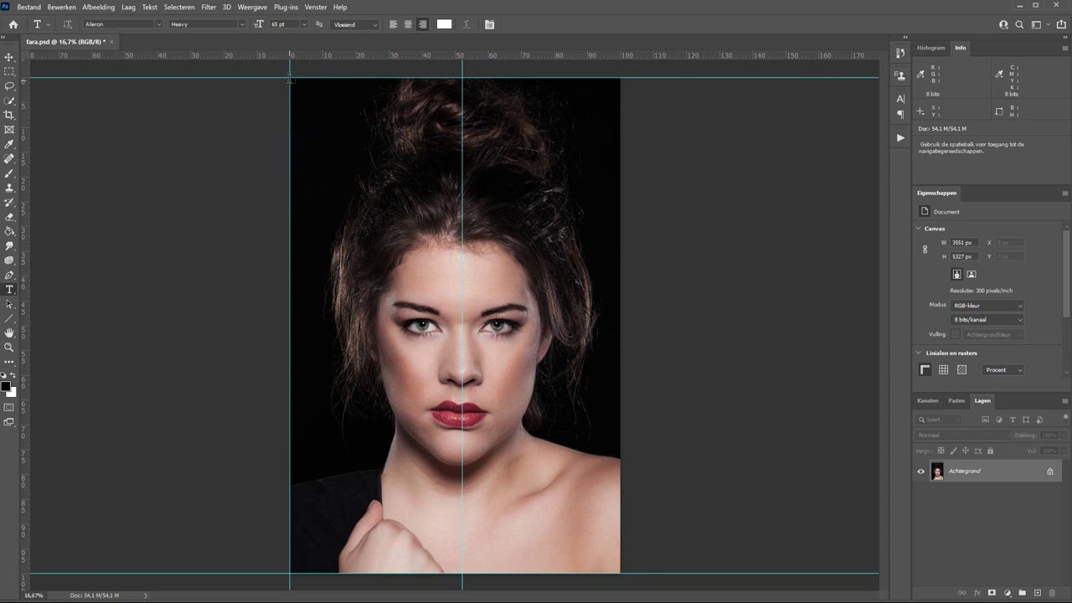
left_click_drag(290, 77, 369, 280)
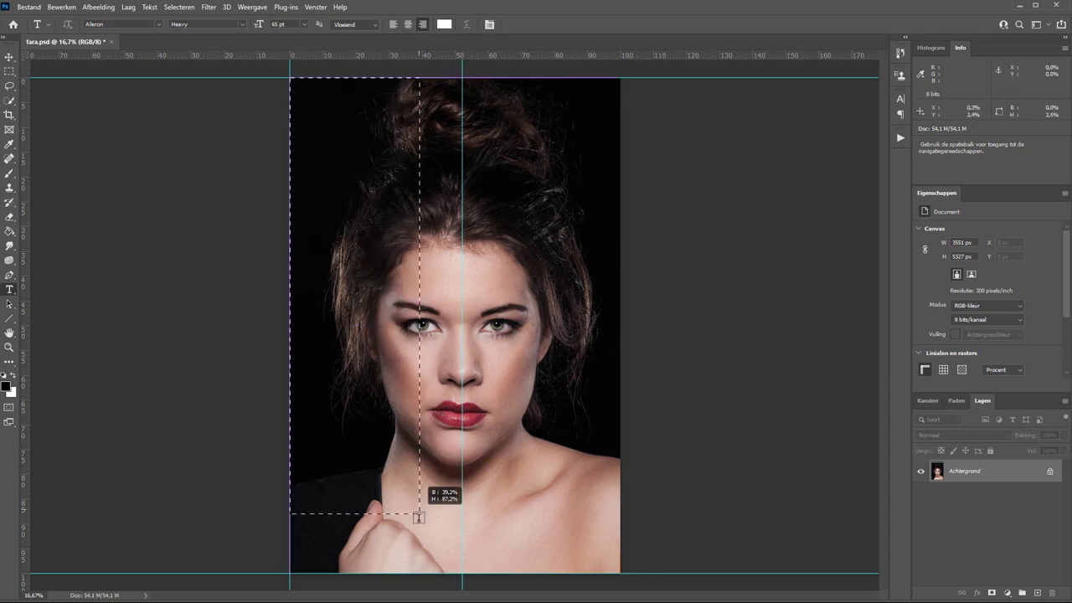
mouse_move(369, 281)
left_mouse_down()
mouse_move(427, 543)
mouse_move(462, 569)
left_mouse_up()
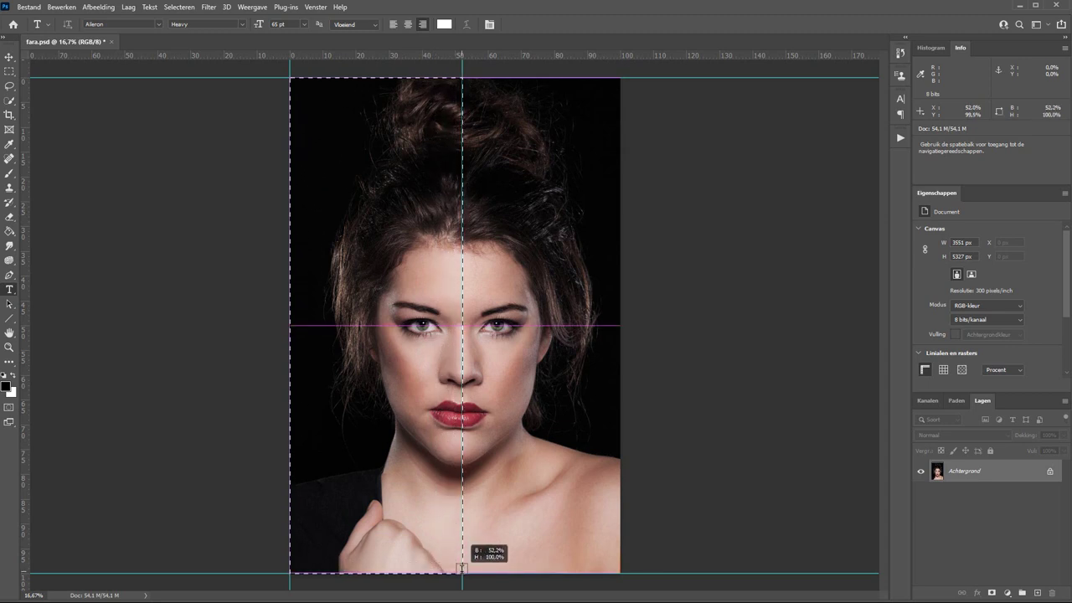
left_click_drag(461, 569, 462, 569)
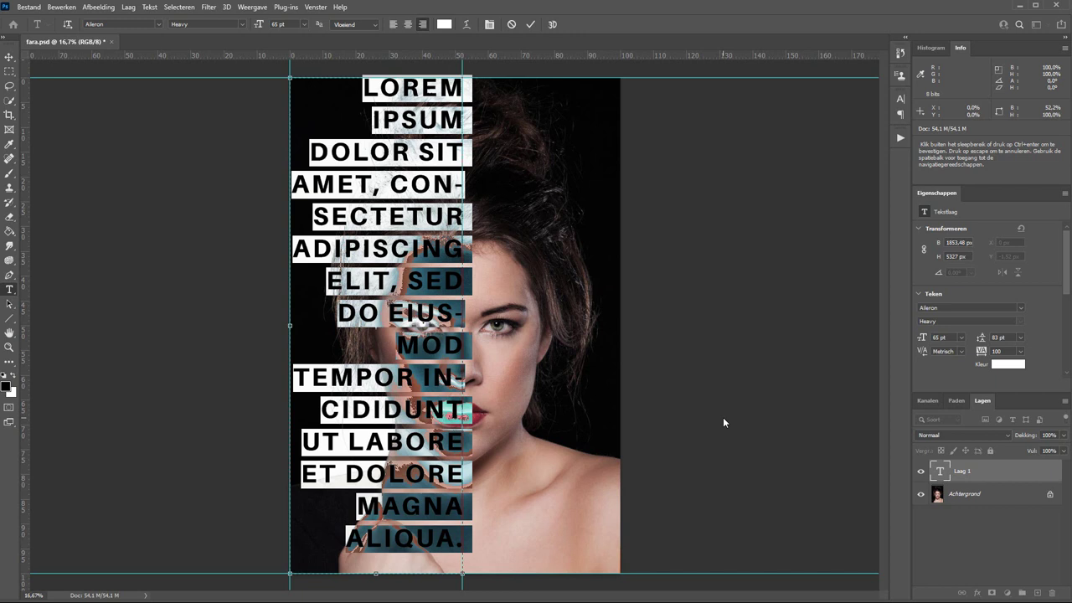
- Change the Lorem ipsum font size from 65 pt to 71 pt and commit the text
left_click(303, 25)
left_click_drag(258, 24, 397, 61)
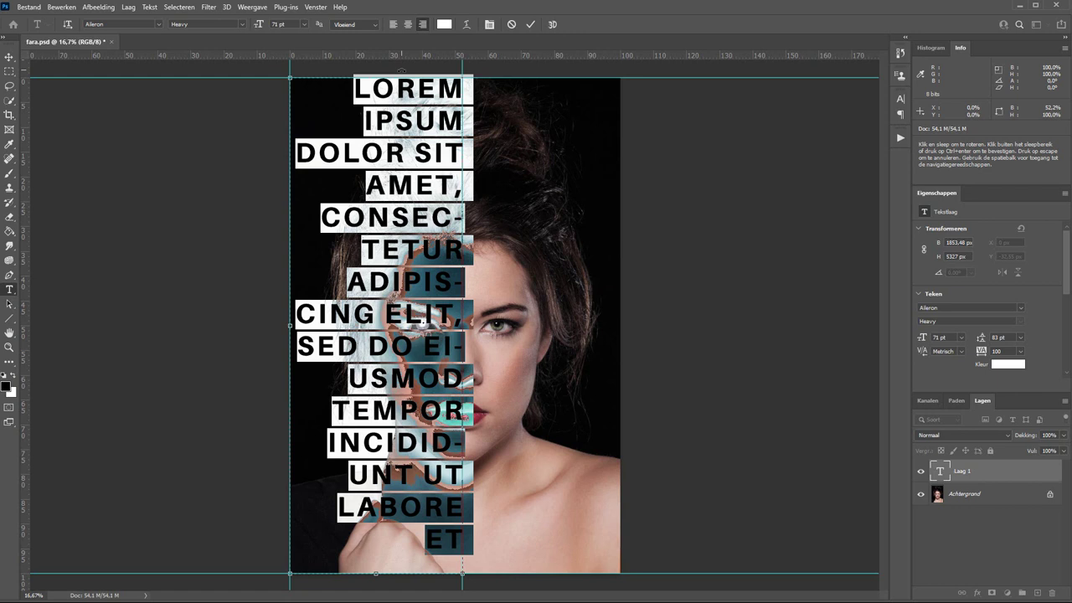
left_click_drag(634, 68, 530, 27)
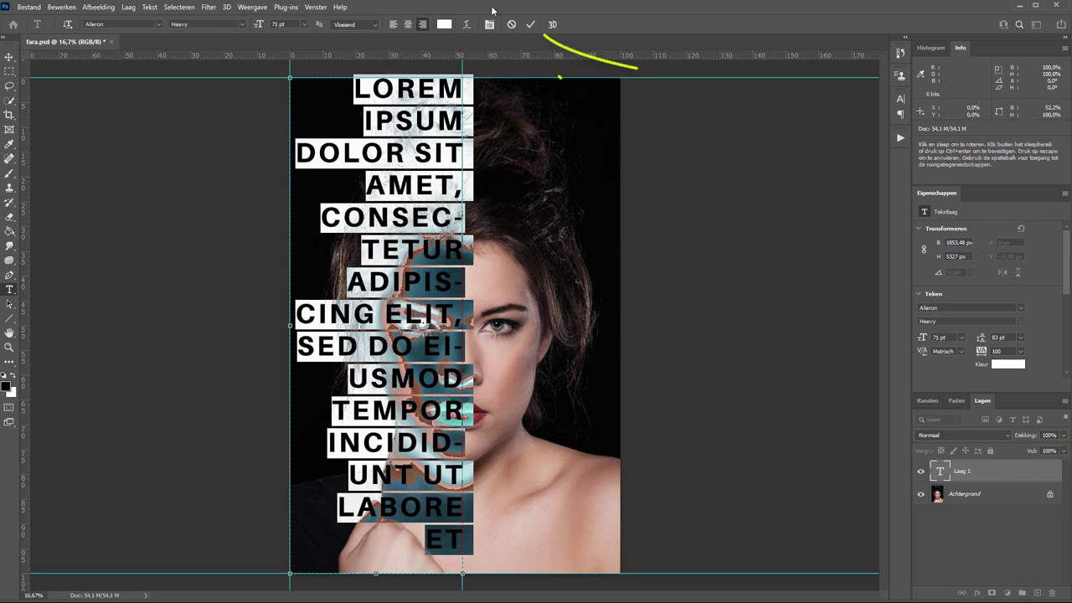
left_click(531, 28)
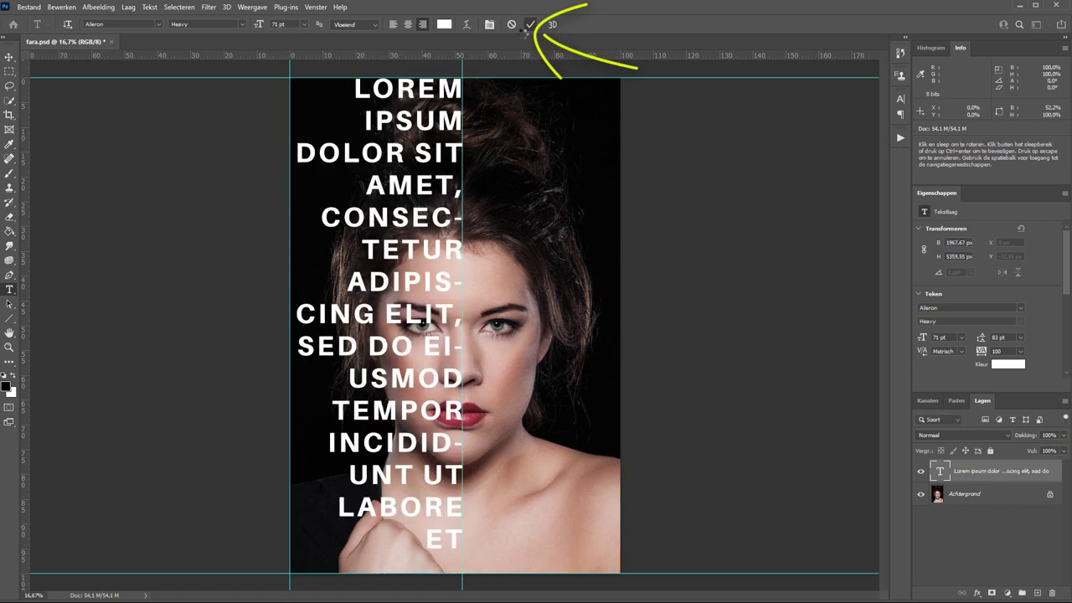
- Move the Lorem ipsum text layer slightly down with the Move tool
left_click(8, 58)
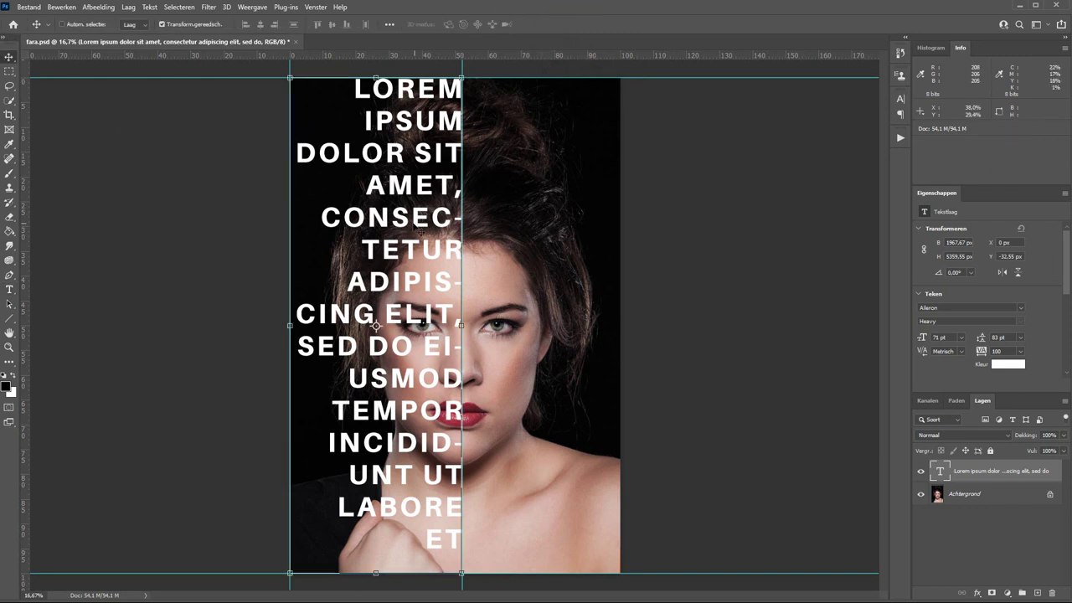
left_click(418, 231)
left_click_drag(418, 231, 419, 236)
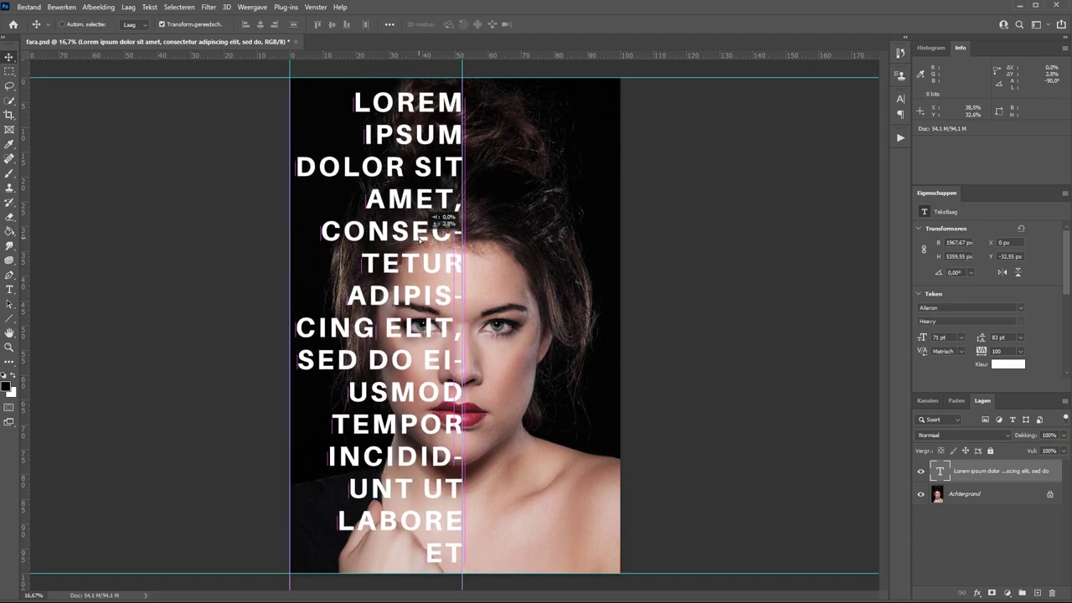
left_click_drag(419, 237, 418, 243)
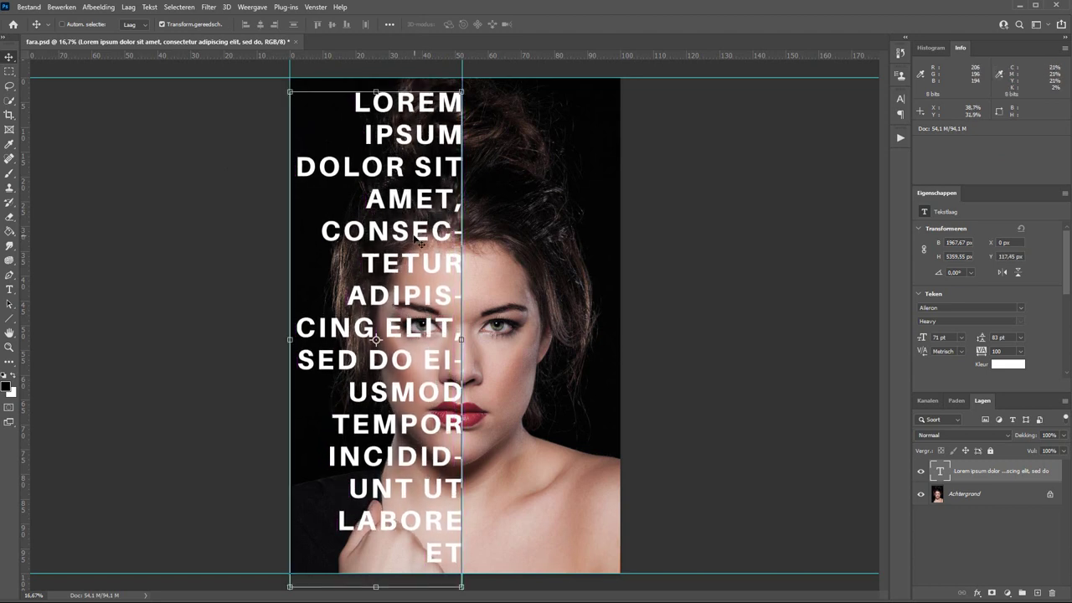
- Re-enter the Lorem ipsum text for editing, then cancel without changes
left_click(9, 290)
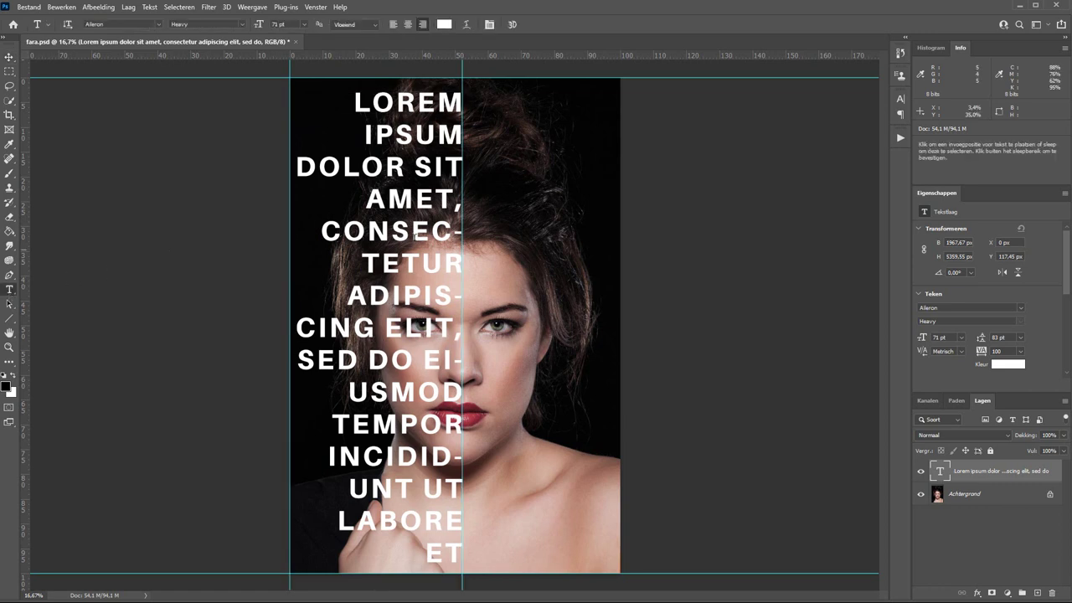
double_click(411, 232)
left_click(405, 235)
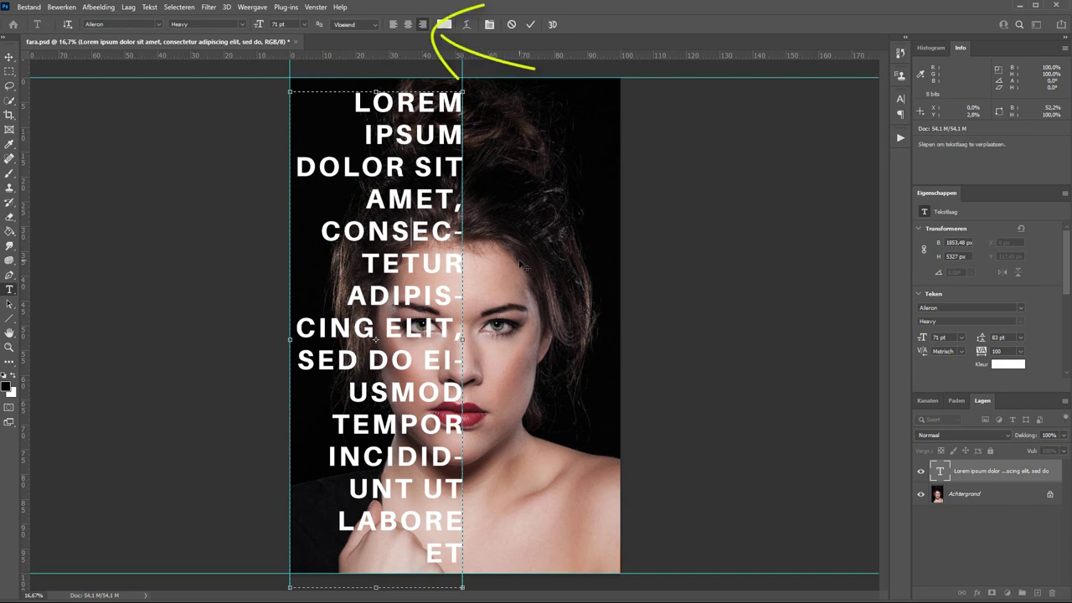
left_click(512, 25)
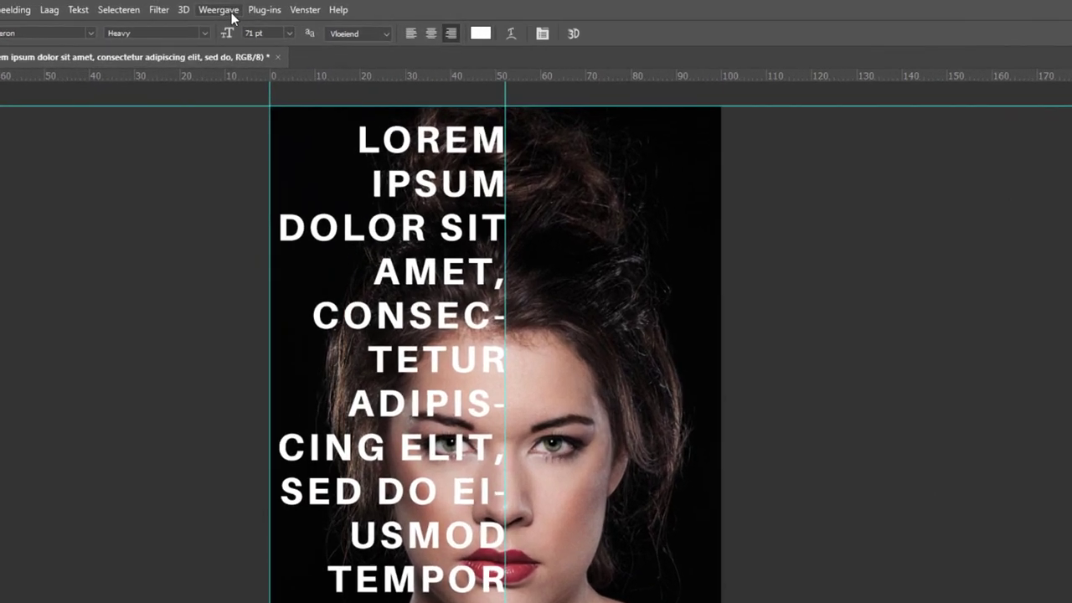
- In the Character panel, set the Lorem ipsum text to 87 pt with 73 pt leading
left_click(233, 10)
left_click(234, 10)
left_click(305, 10)
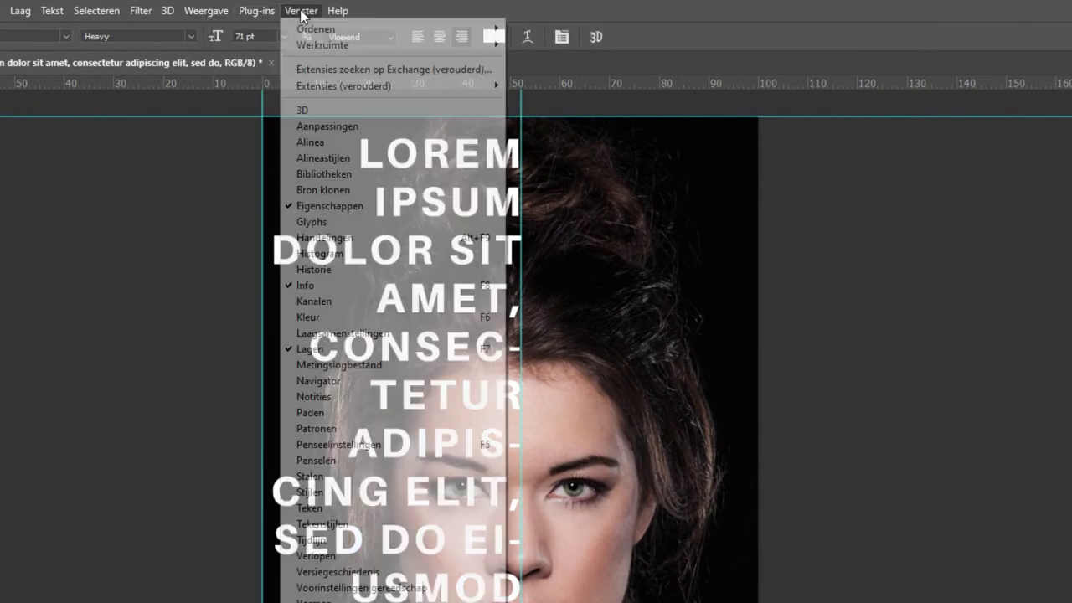
left_click(369, 507)
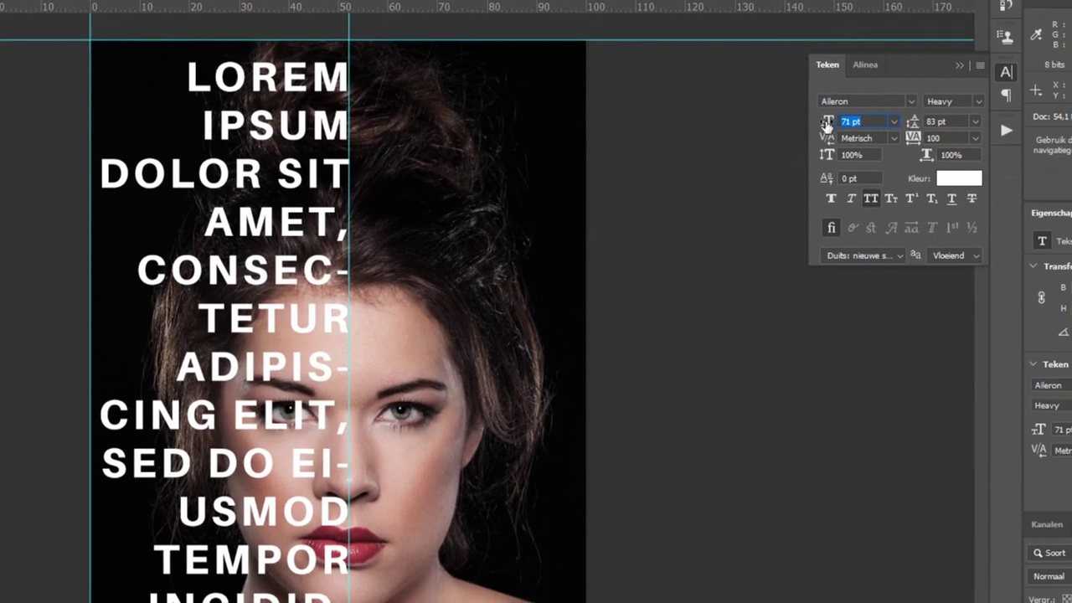
left_click_drag(825, 124, 842, 124)
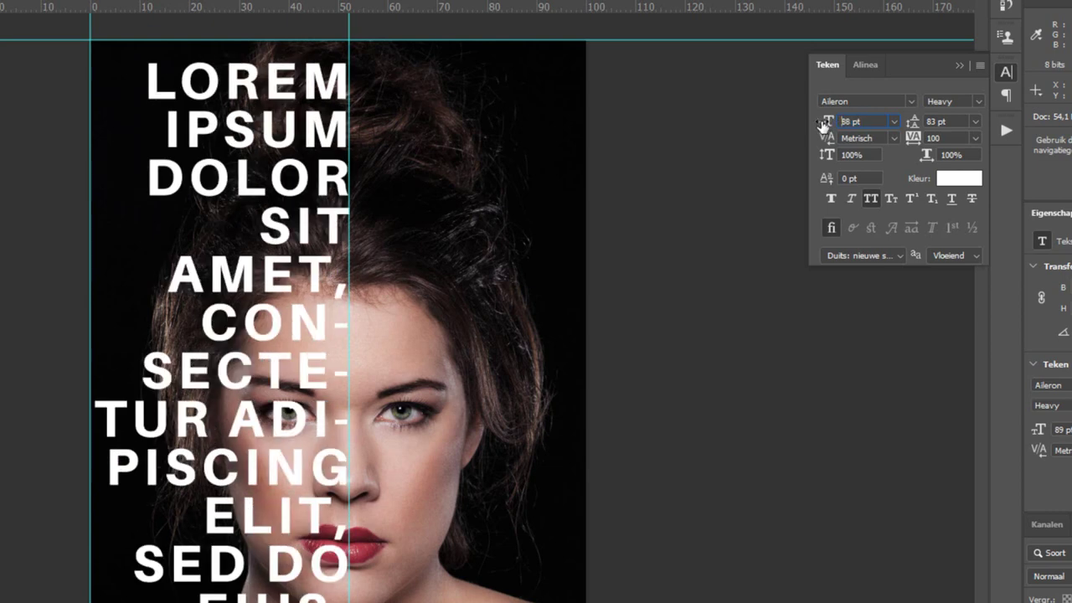
left_click_drag(844, 123, 850, 123)
left_click_drag(914, 122, 911, 122)
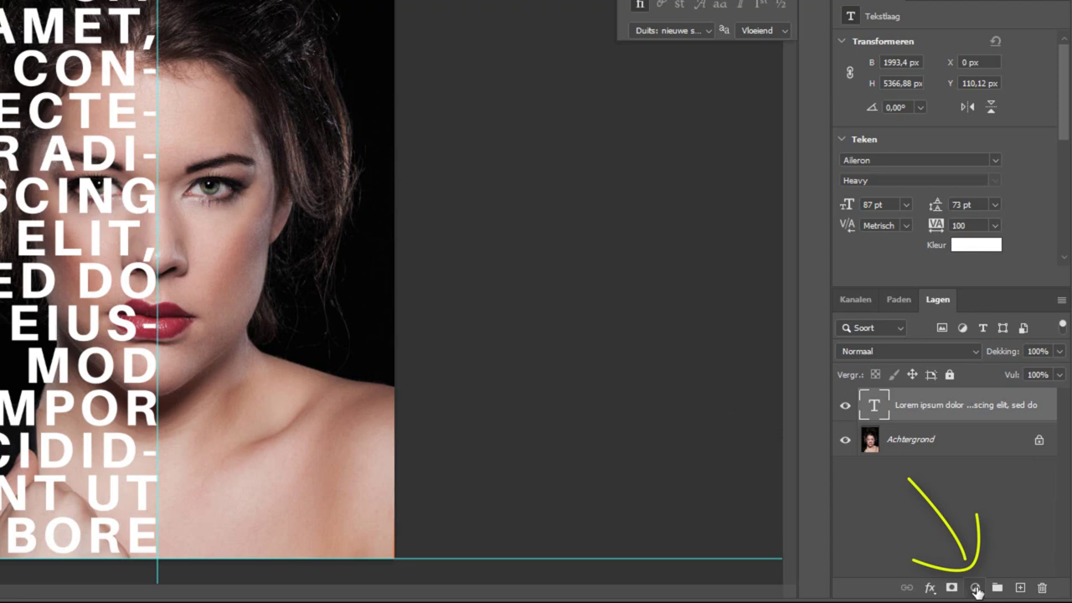
- Add a black Volle kleur fill layer, Kleurenvulling 1, above the text, then hide it
left_click(975, 589)
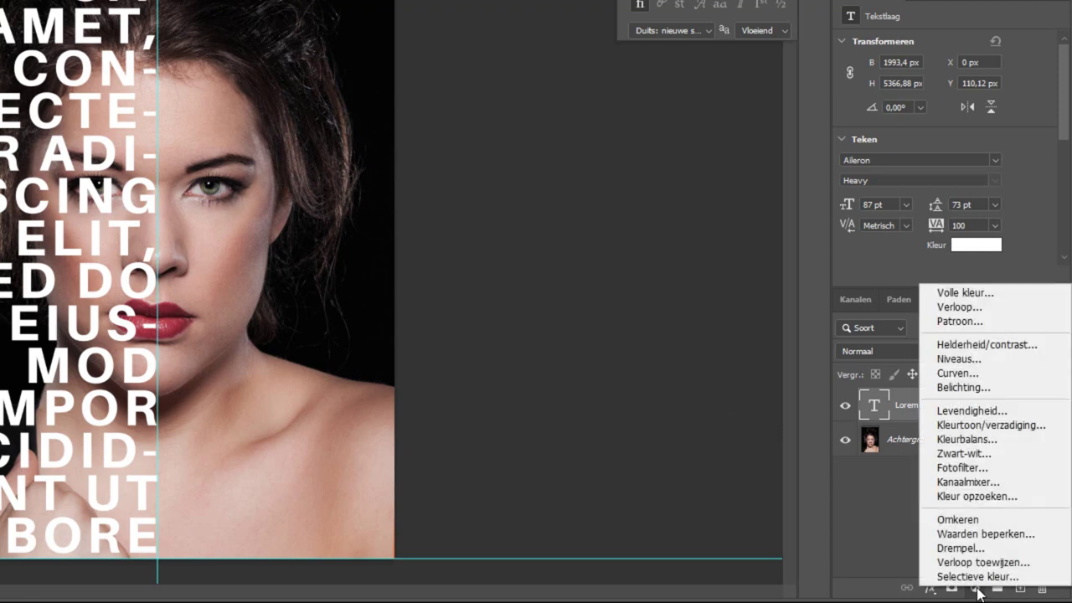
left_click(968, 295)
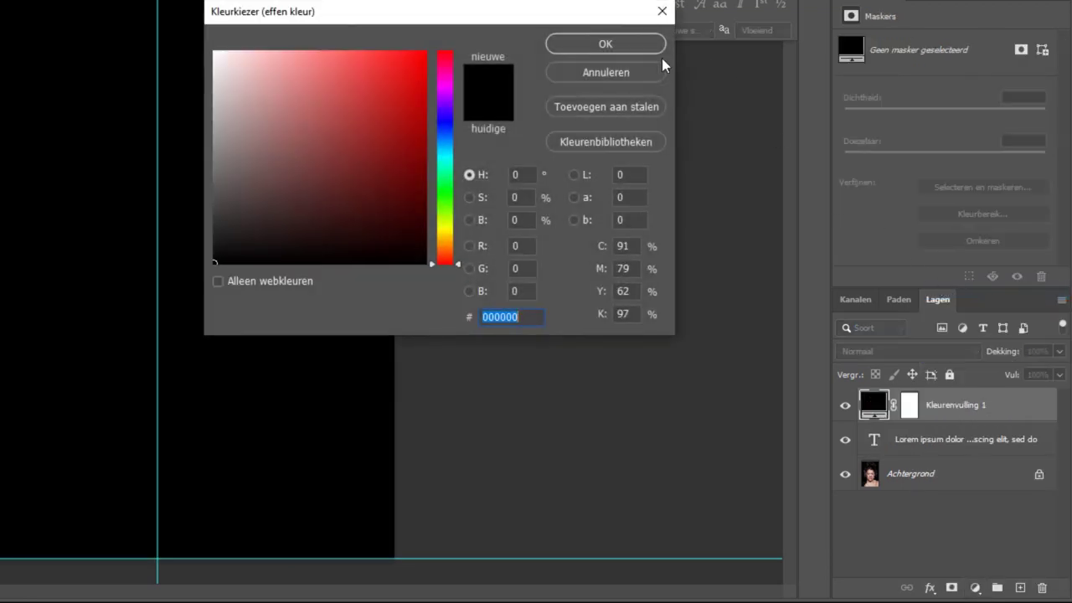
left_click(612, 44)
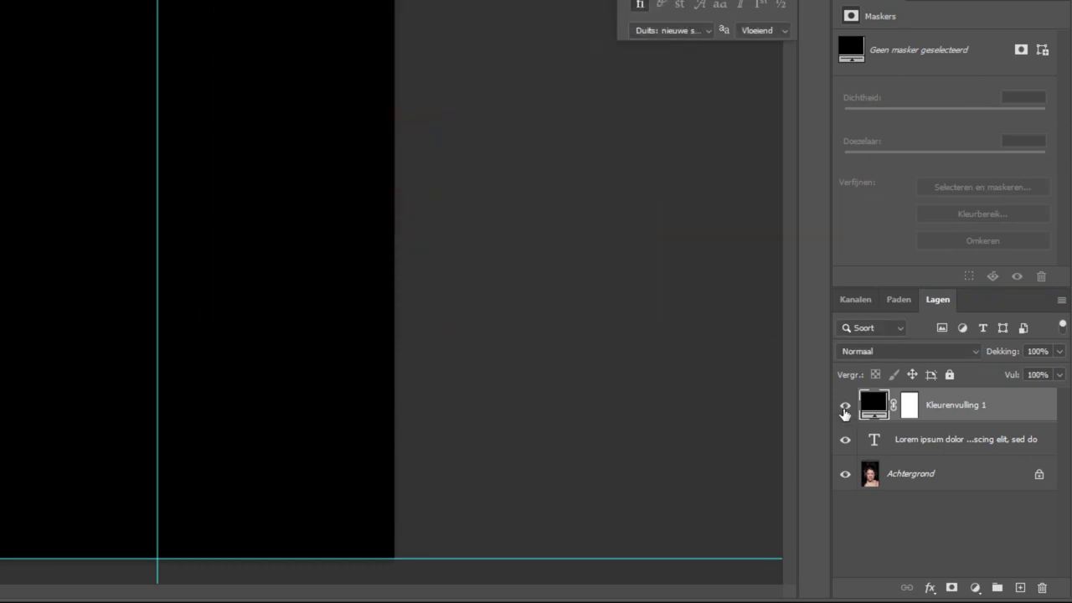
left_click(845, 407)
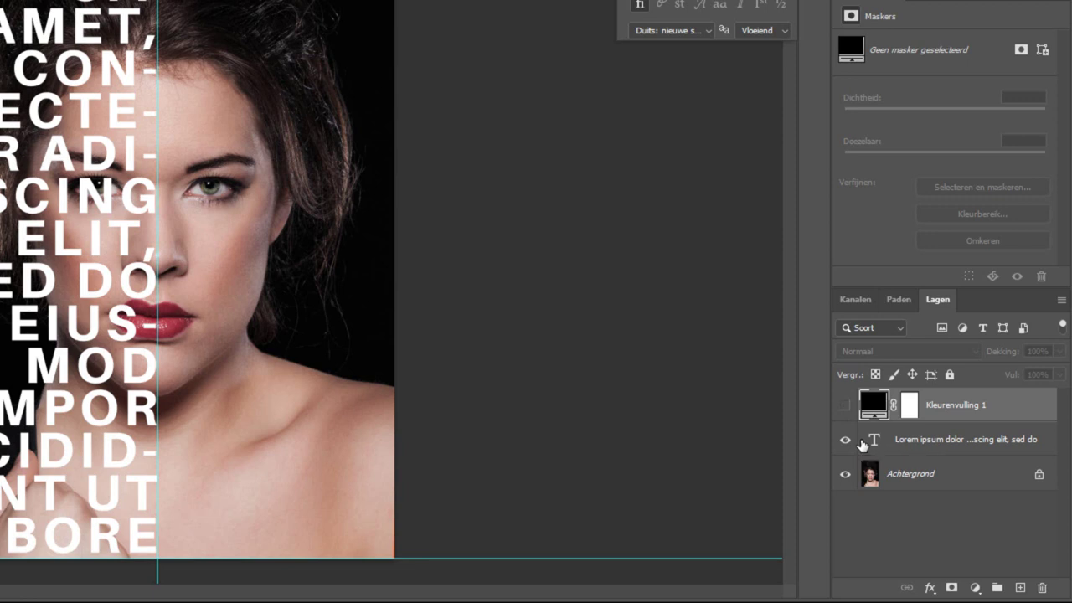
- Load the letters as a selection, show the black fill, invert them out of its mask, and deselect
left_click_drag(862, 445, 874, 447)
left_click_drag(874, 448, 749, 392)
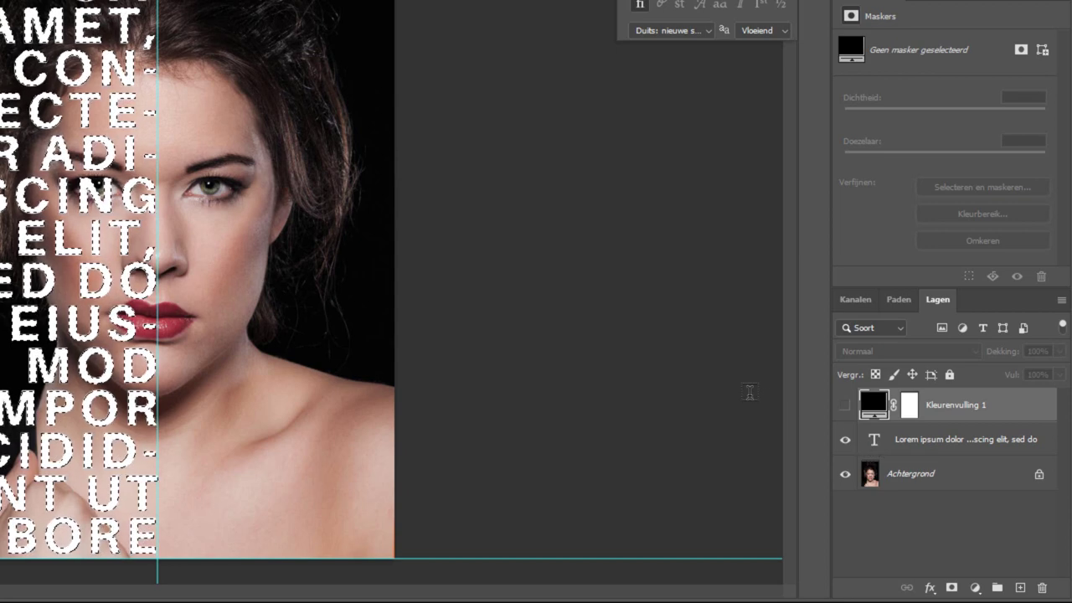
left_click(846, 410)
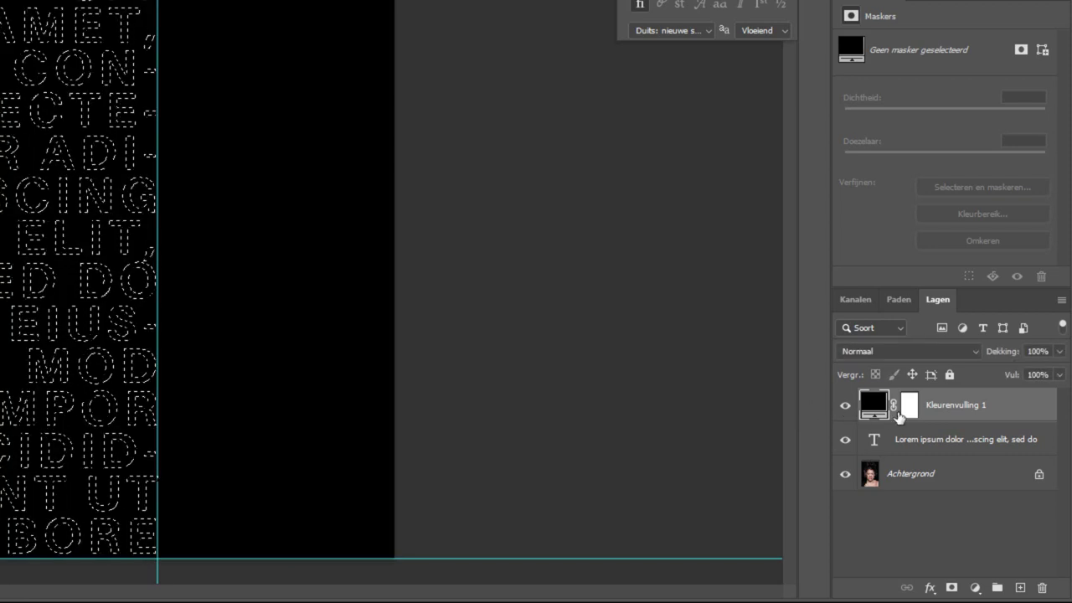
left_click(909, 410)
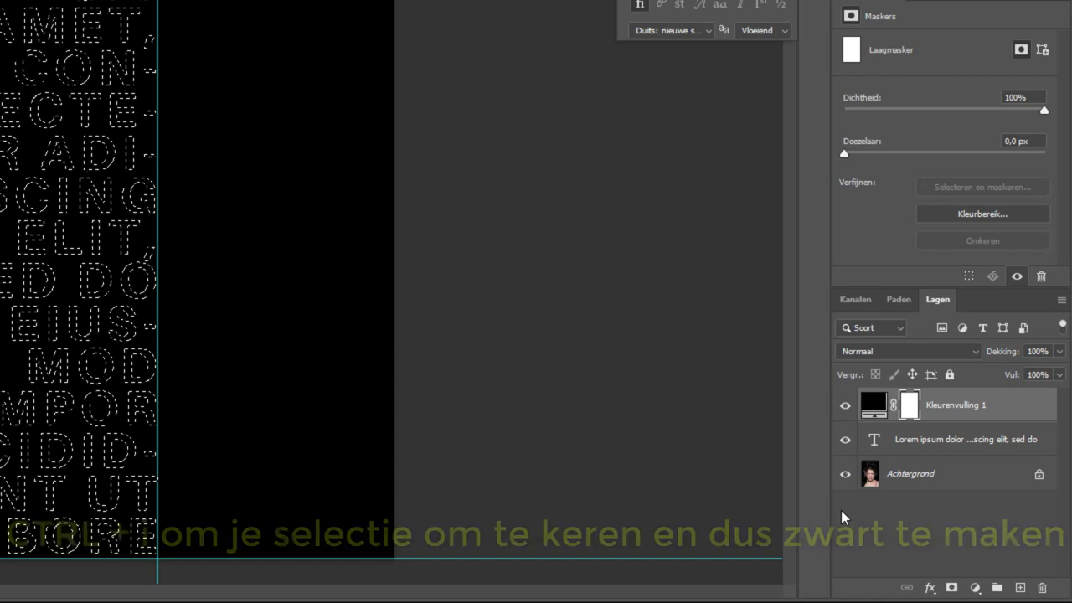
key("ctrl+i")
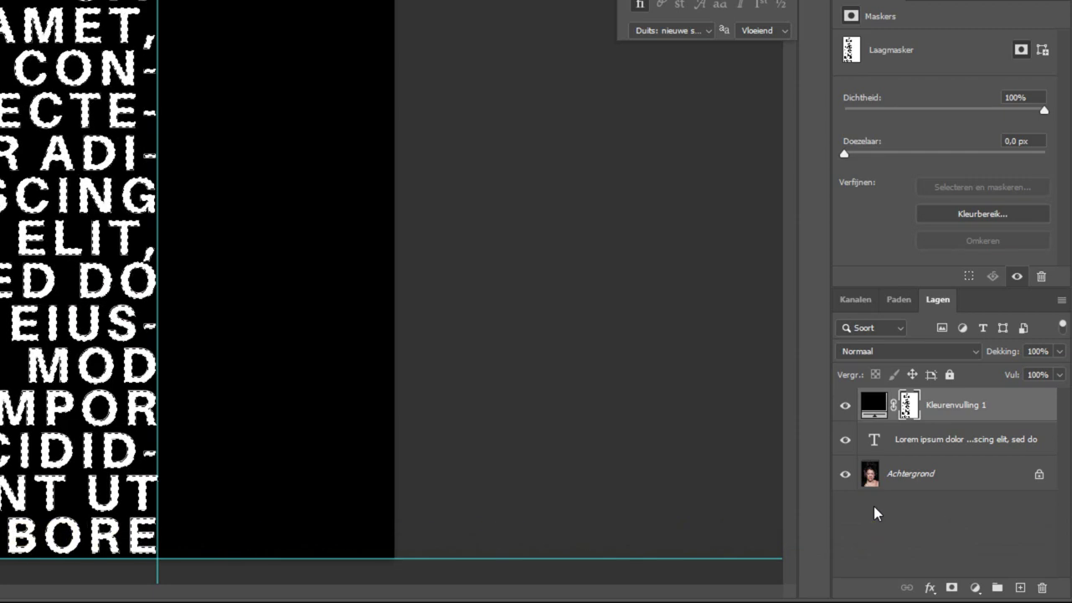
key("ctrl+d")
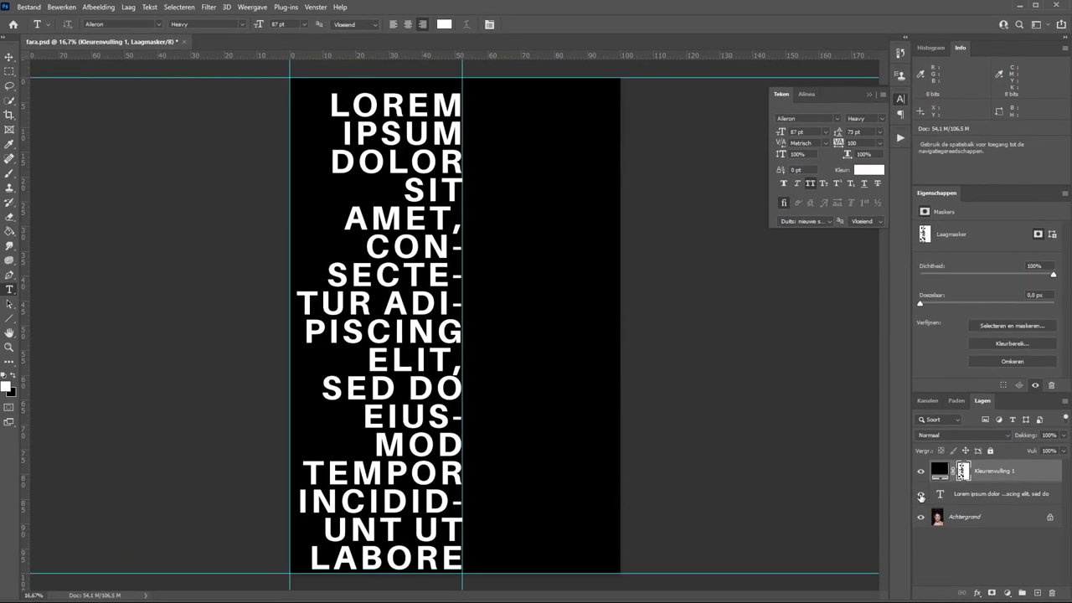
- Hide the text layer and delete the right half from the black fill's mask
left_click(921, 495)
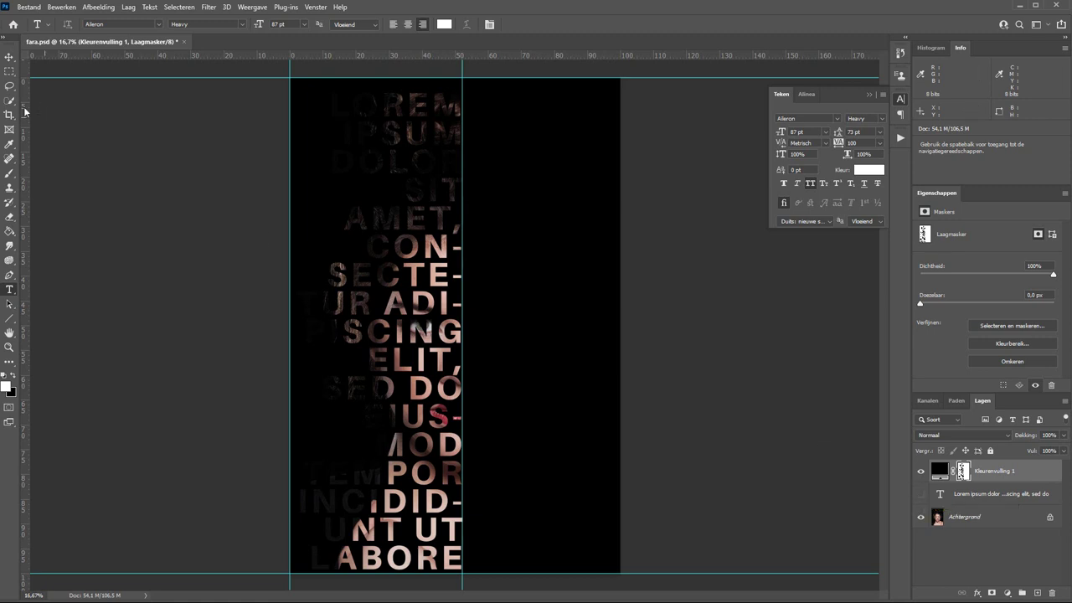
left_click(9, 72)
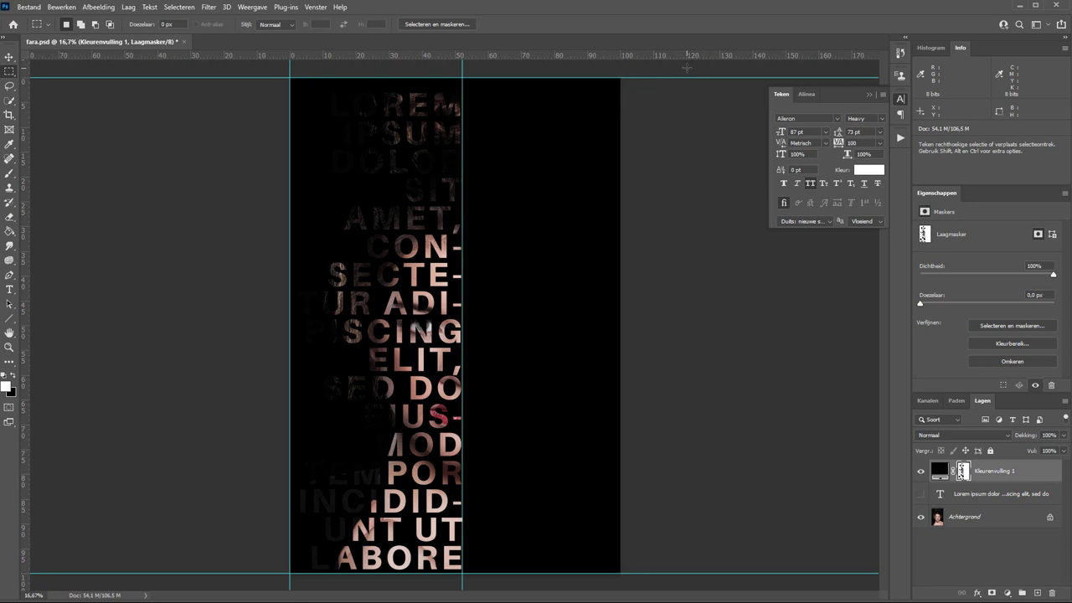
mouse_move(687, 67)
left_mouse_down()
mouse_move(534, 459)
mouse_move(461, 574)
left_mouse_up()
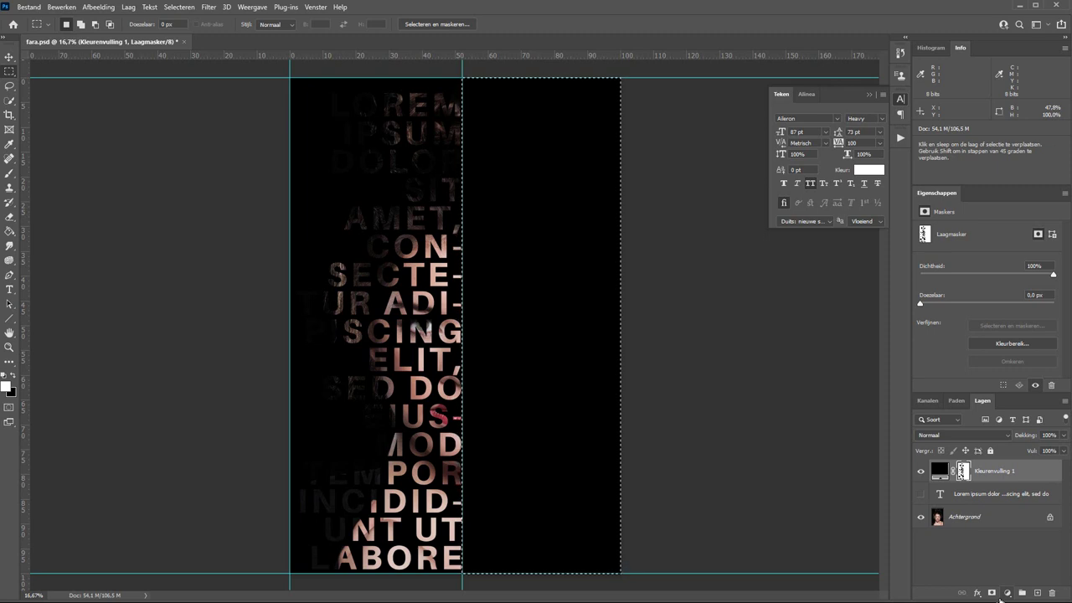
key("Delete")
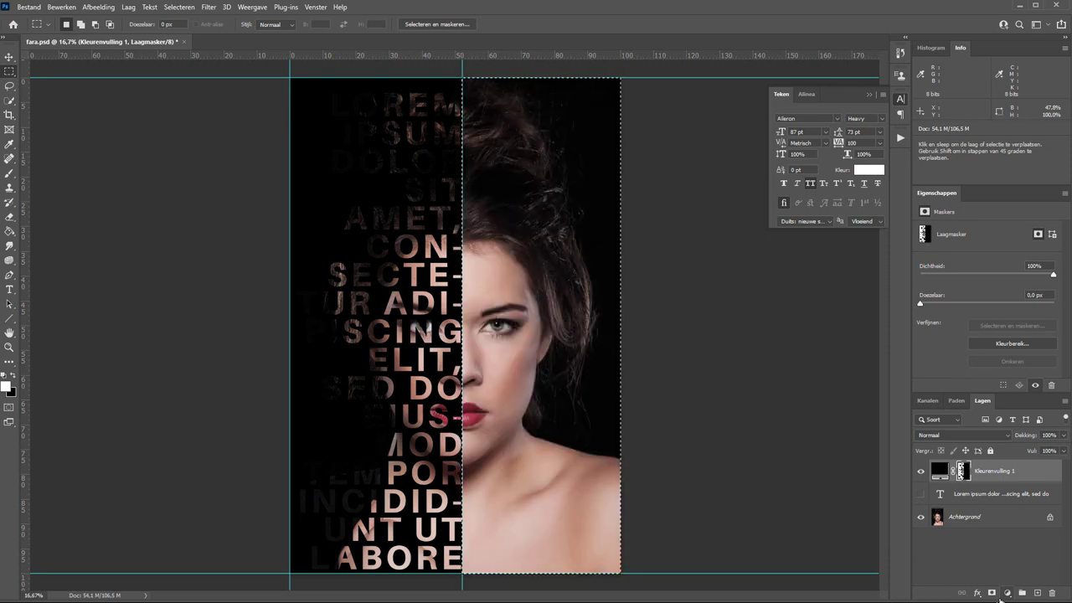
key("ctrl+d")
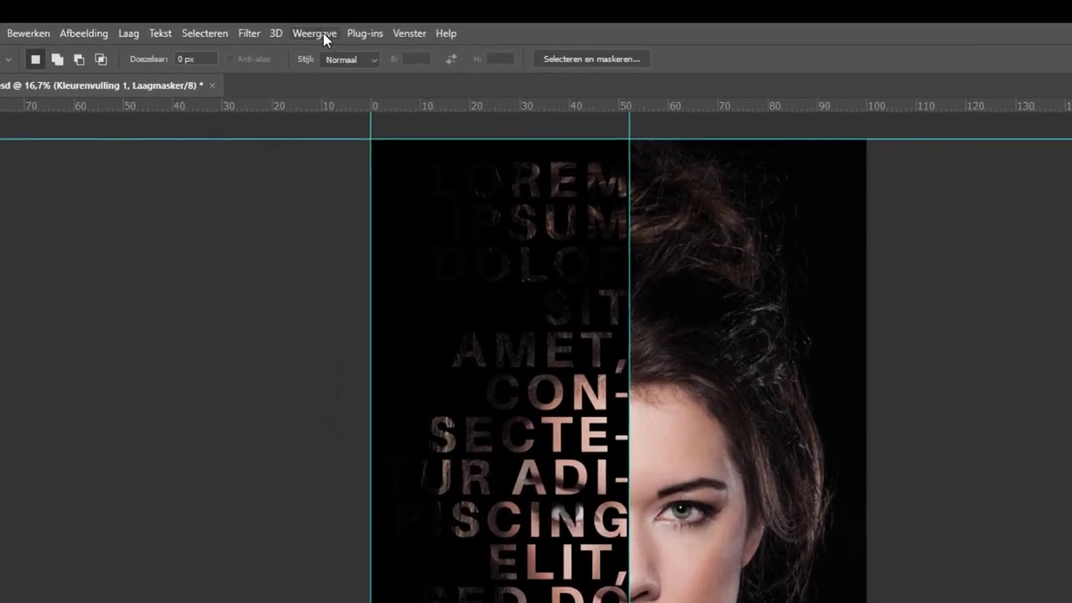
- Toggle the guides with Ctrl+H, leaving them hidden over the finished split portrait
left_click(325, 35)
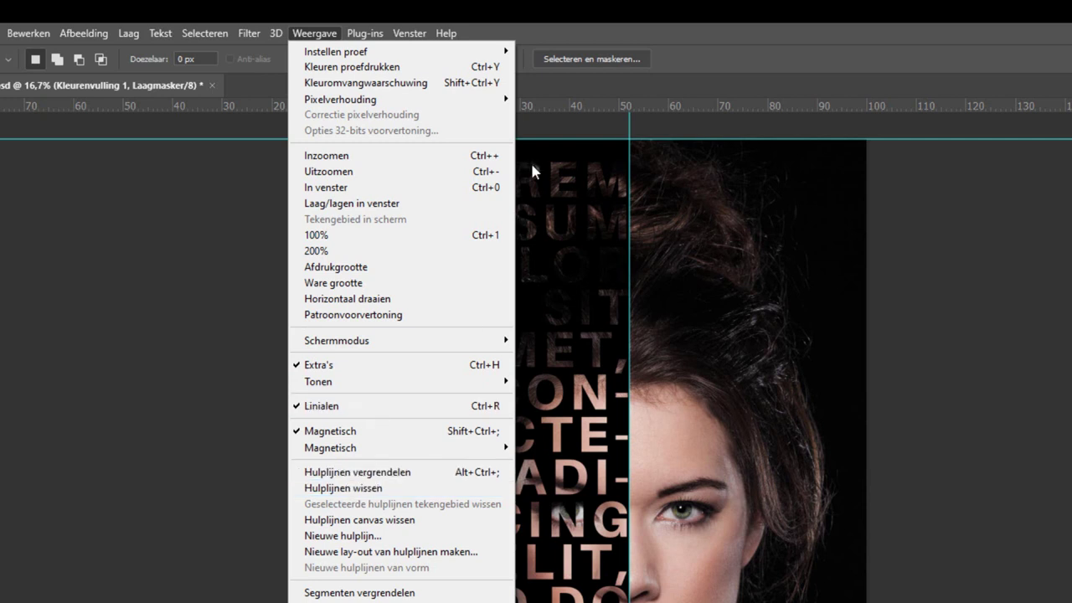
left_click(740, 59)
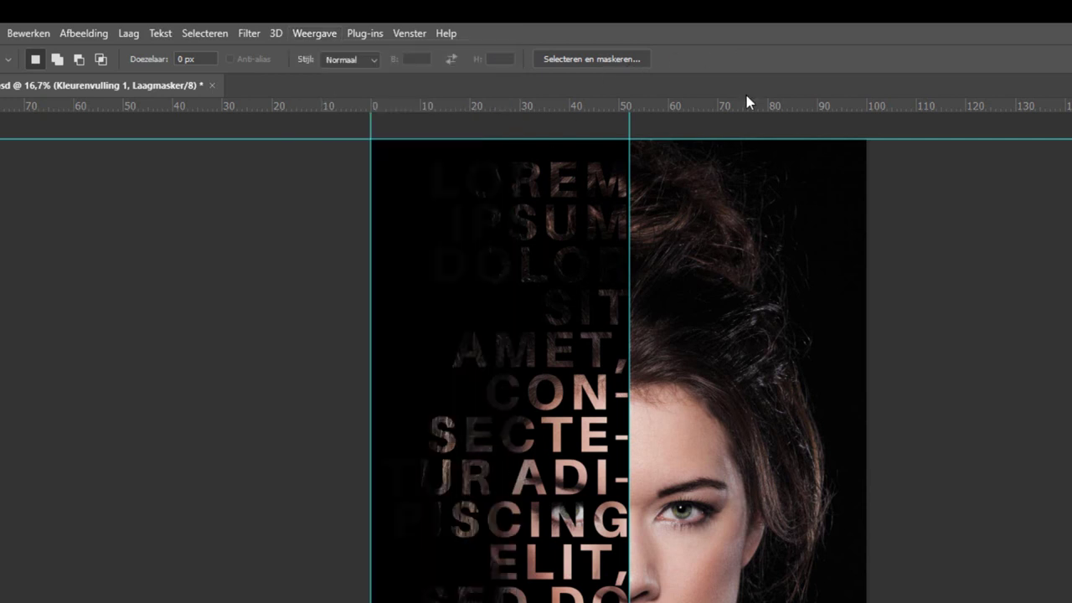
key("ctrl+h")
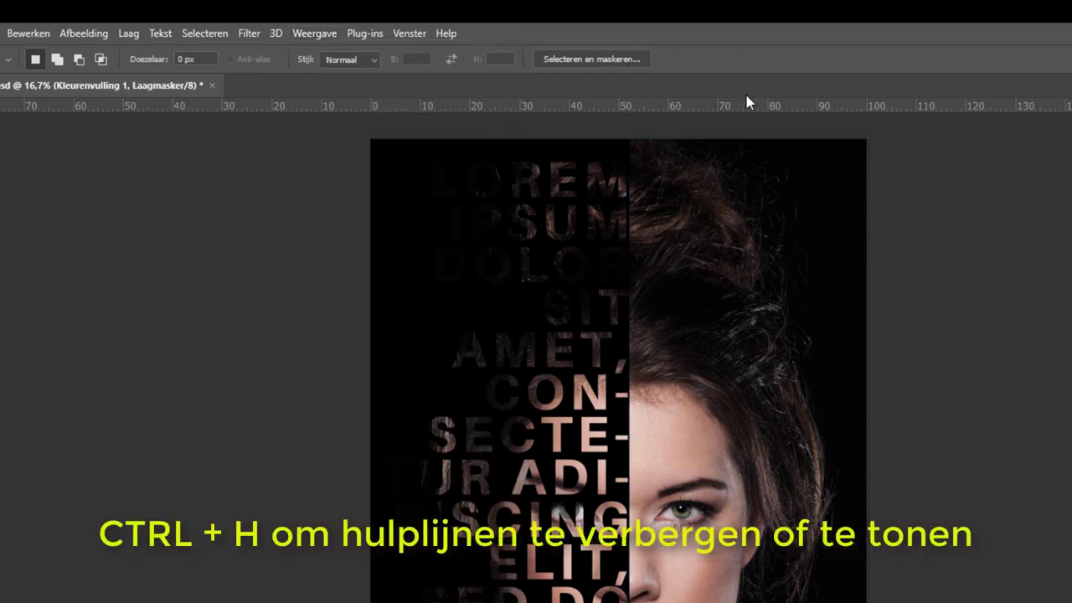
key("ctrl+h")
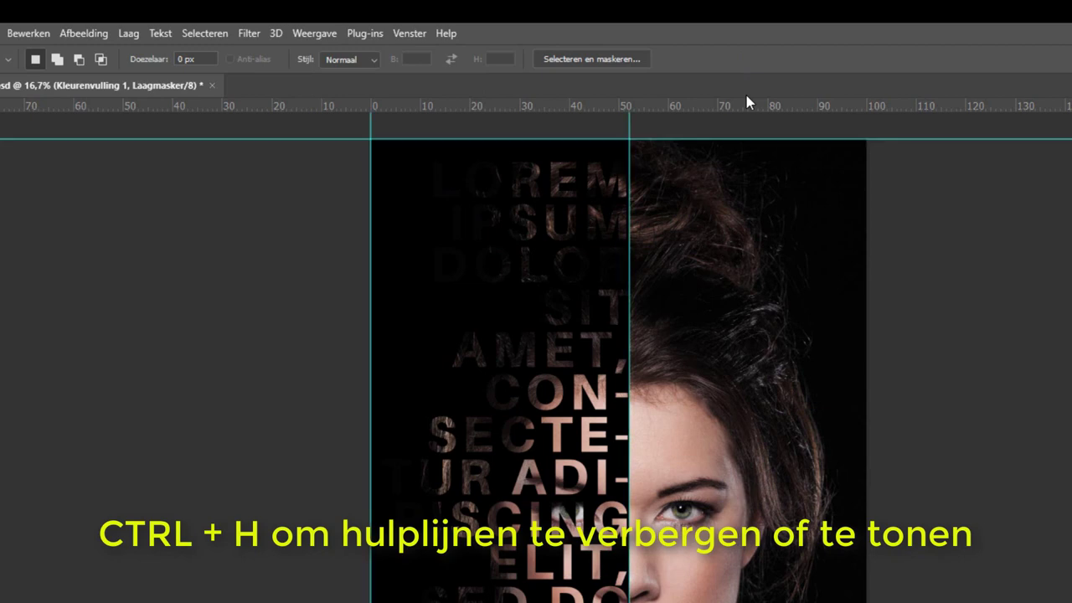
key("ctrl+h")
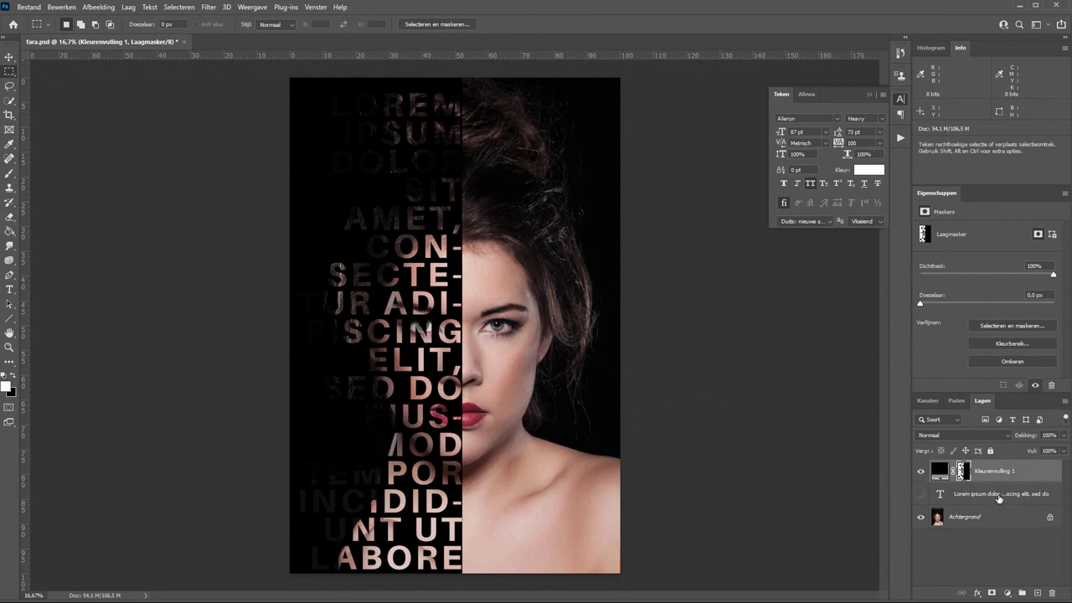
- Move the Lorem ipsum text layer above Kleurenvulling 1, unhide it, and set its fill to 0%
left_click_drag(999, 499, 1001, 466)
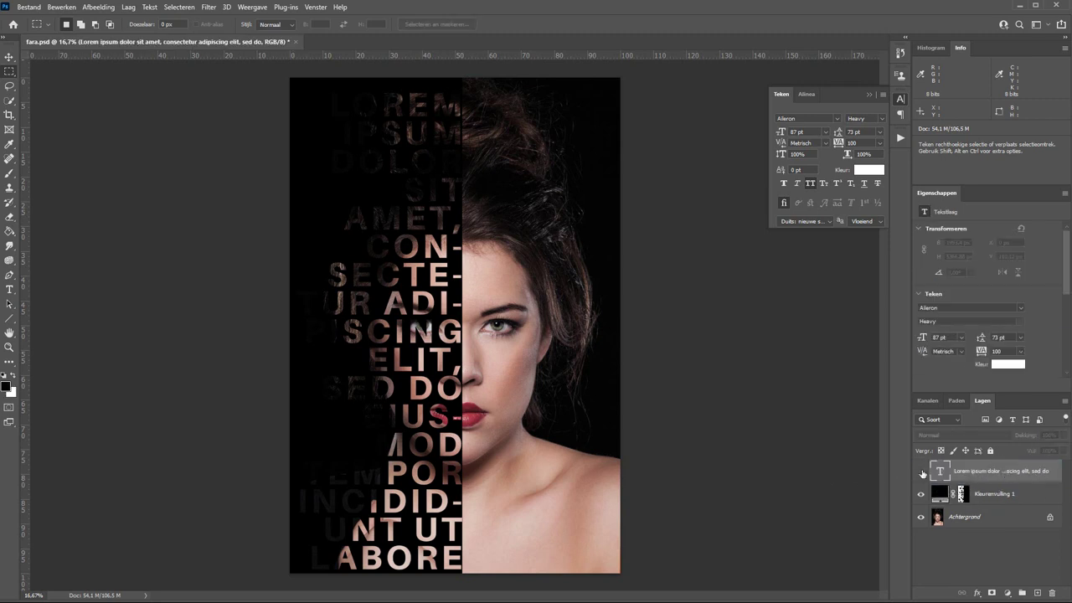
left_click(921, 472)
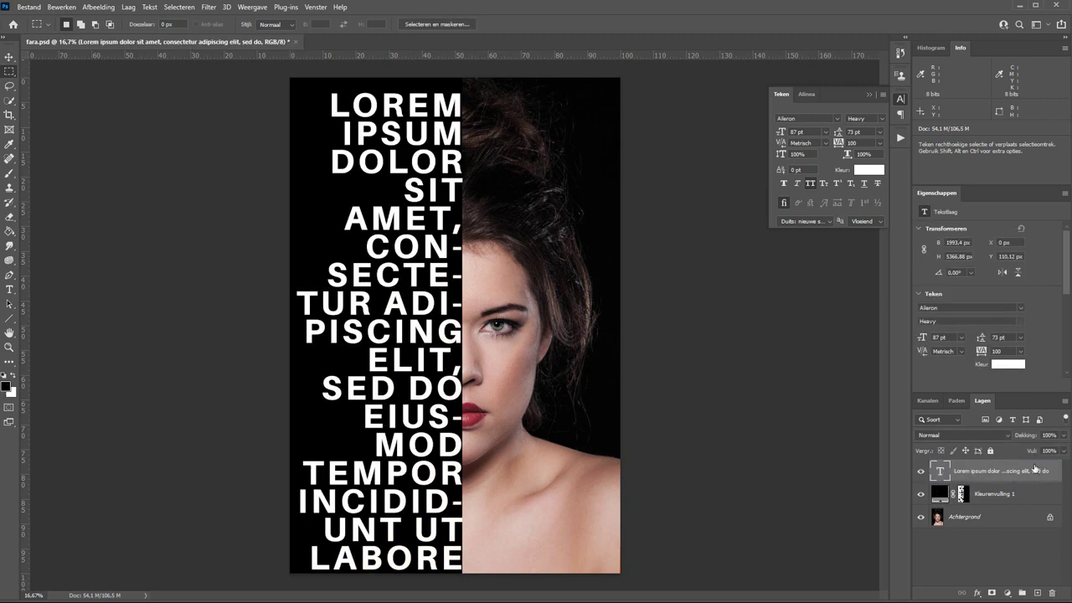
left_click_drag(1033, 454, 922, 452)
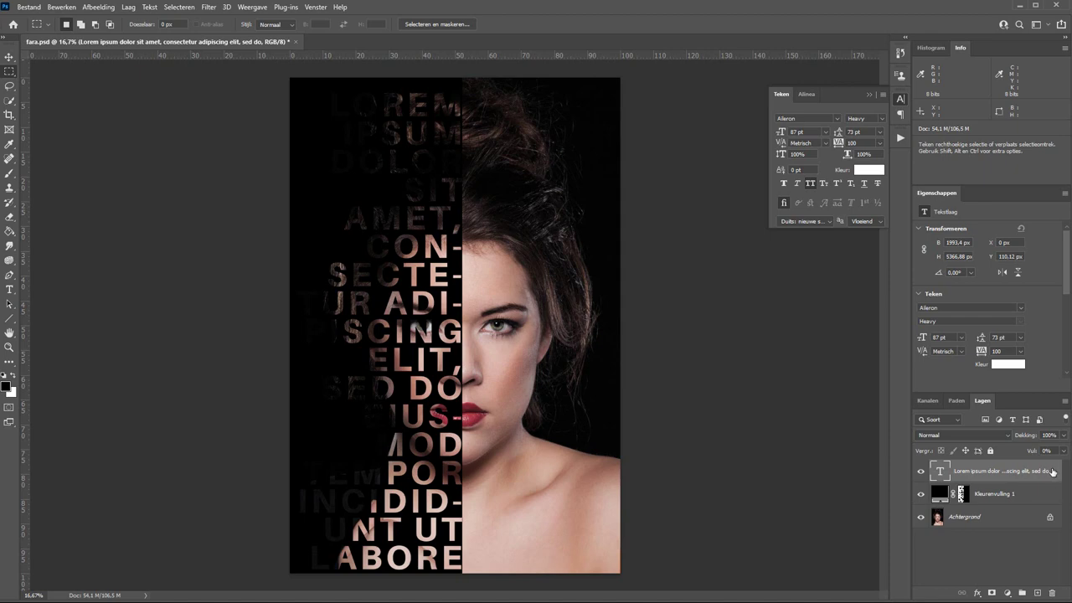
- Add a 5 px white centred Lijn stroke to the Lorem ipsum text layer's blending options
right_click(1053, 472)
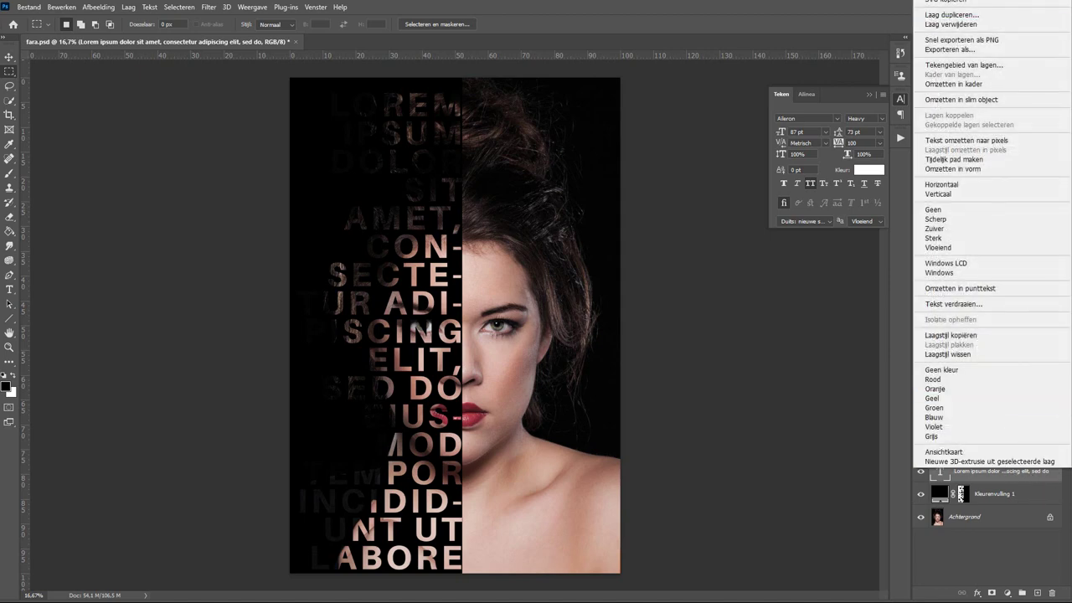
left_click(946, 2)
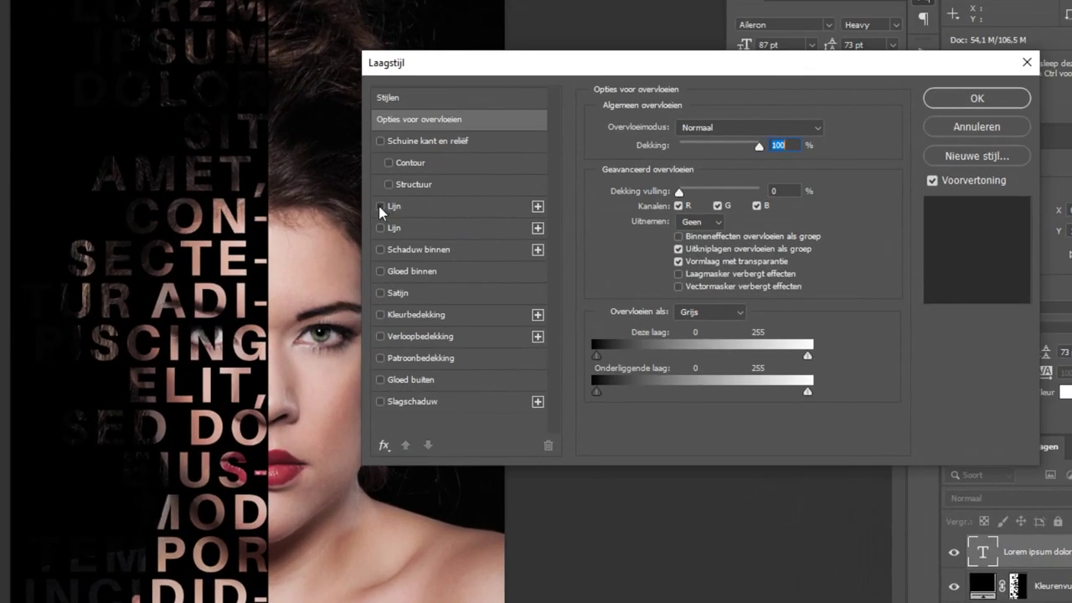
left_click(381, 207)
left_click(426, 206)
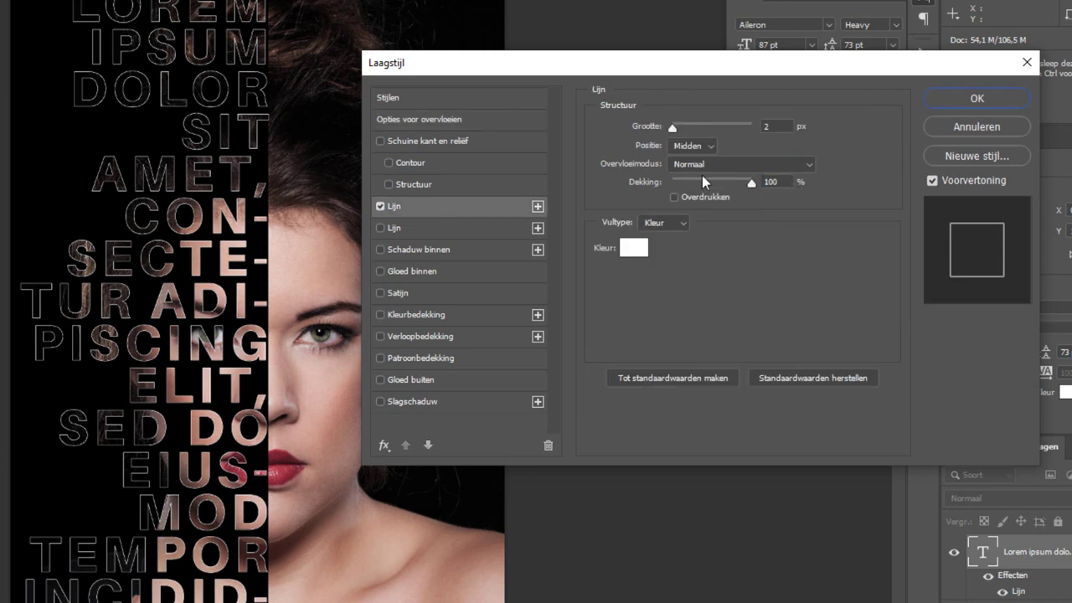
left_click_drag(676, 127, 675, 127)
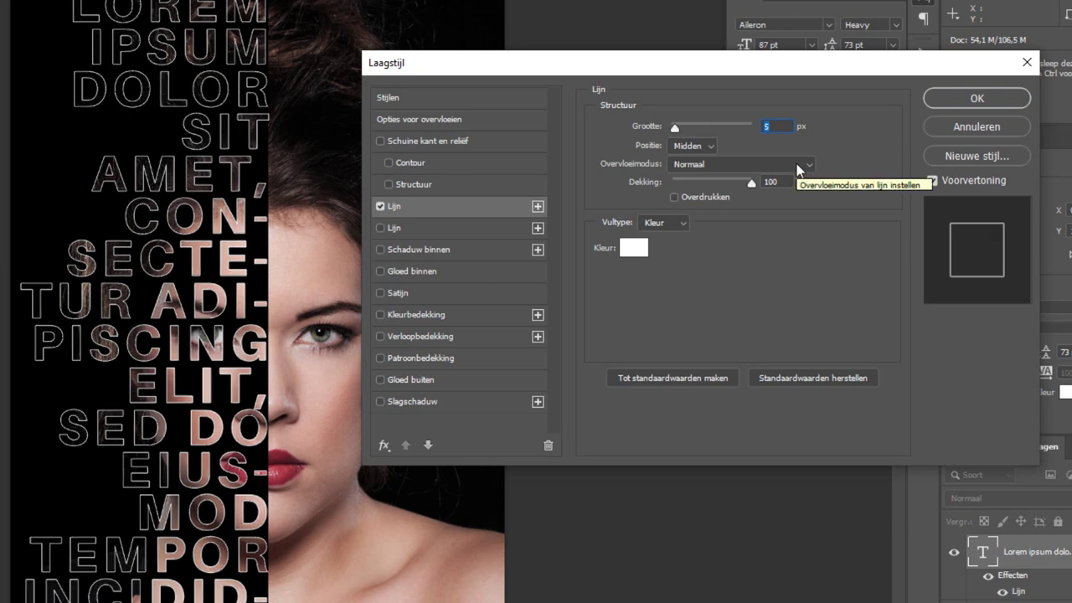
key("Up")
key("Up")
key("Up")
left_click(954, 99)
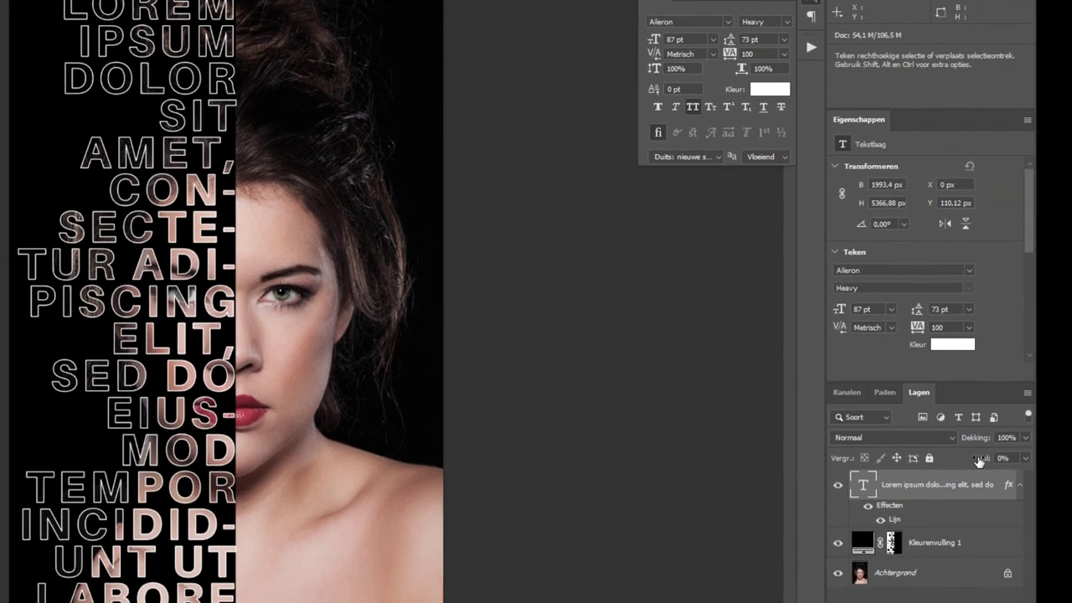
- Set the Lorem ipsum text colour to #000000 and its fill to 42%
left_click_drag(978, 462, 984, 462)
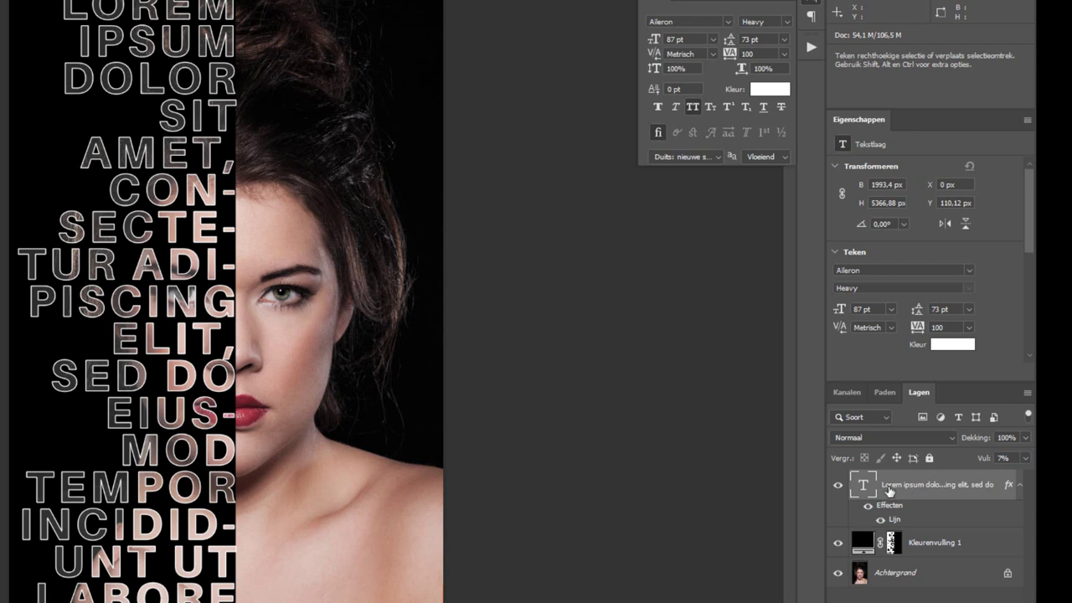
left_click(762, 90)
type("000000")
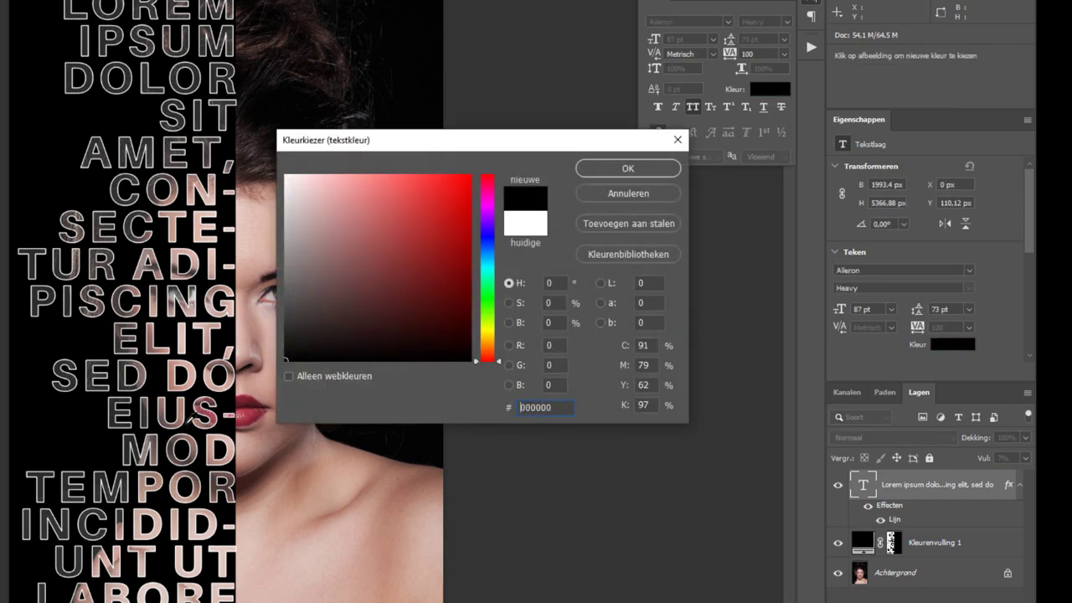
left_click(629, 167)
left_click_drag(980, 458, 1005, 458)
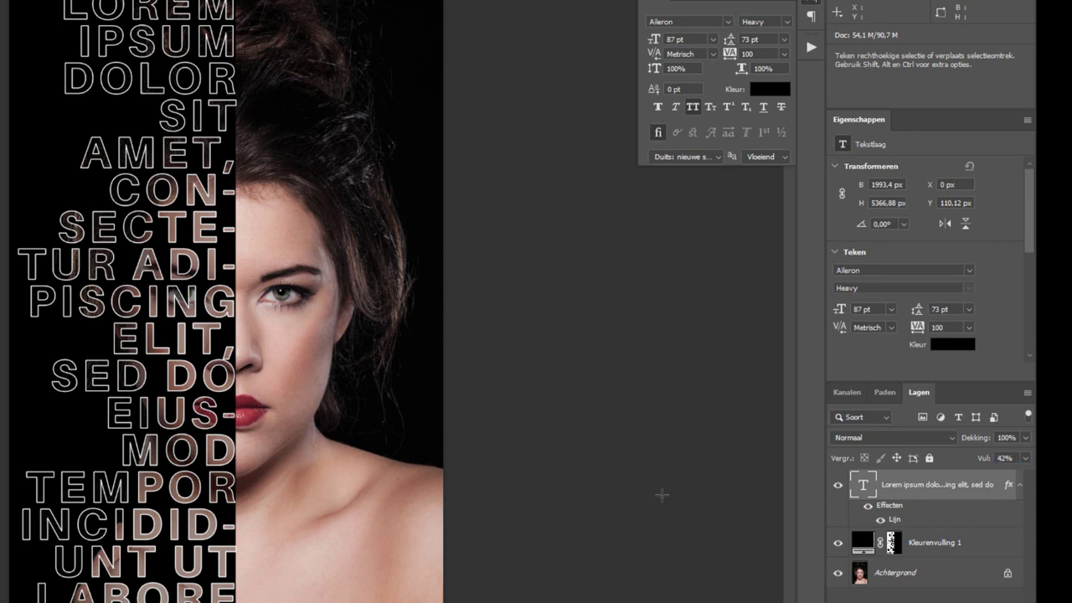
- Lower the Kleurenvulling 1 layer's Dekking to about 70%
left_click(980, 546)
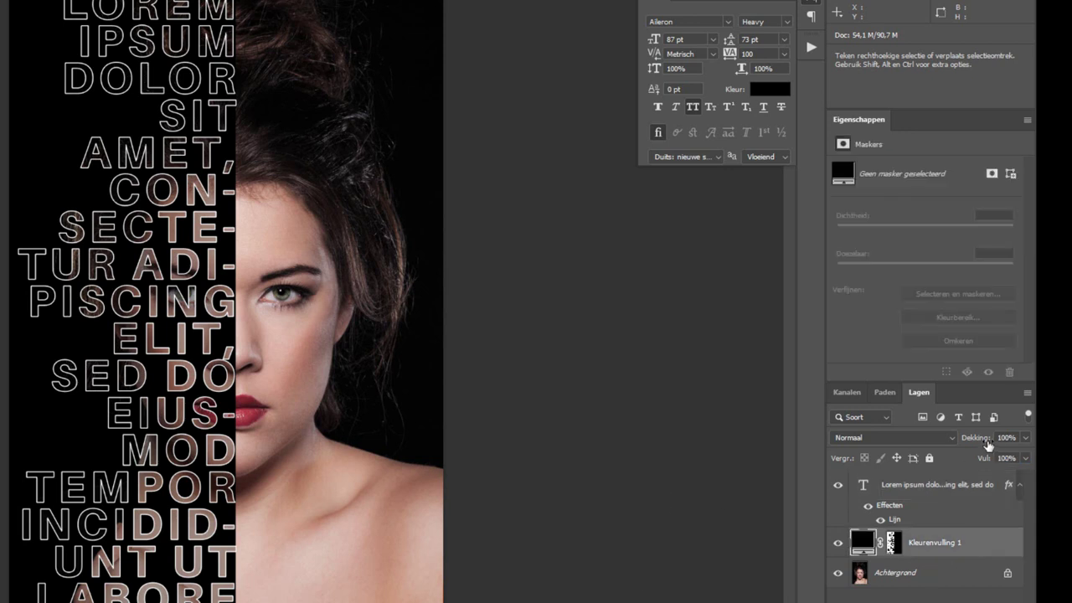
left_click_drag(978, 443, 955, 442)
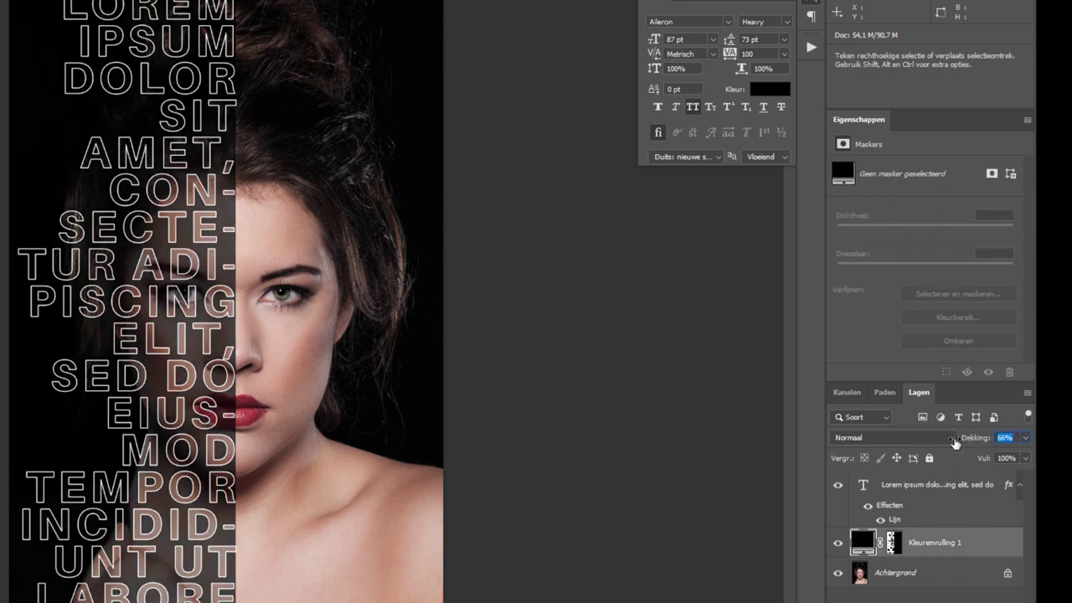
mouse_move(955, 442)
left_mouse_down()
mouse_move(976, 443)
mouse_move(953, 444)
left_mouse_up()
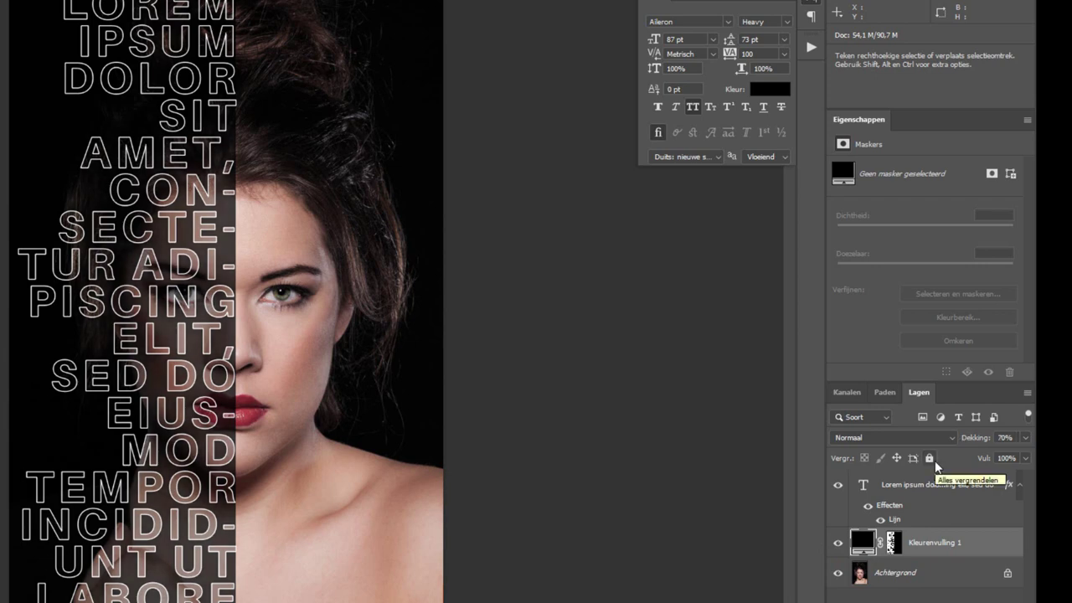